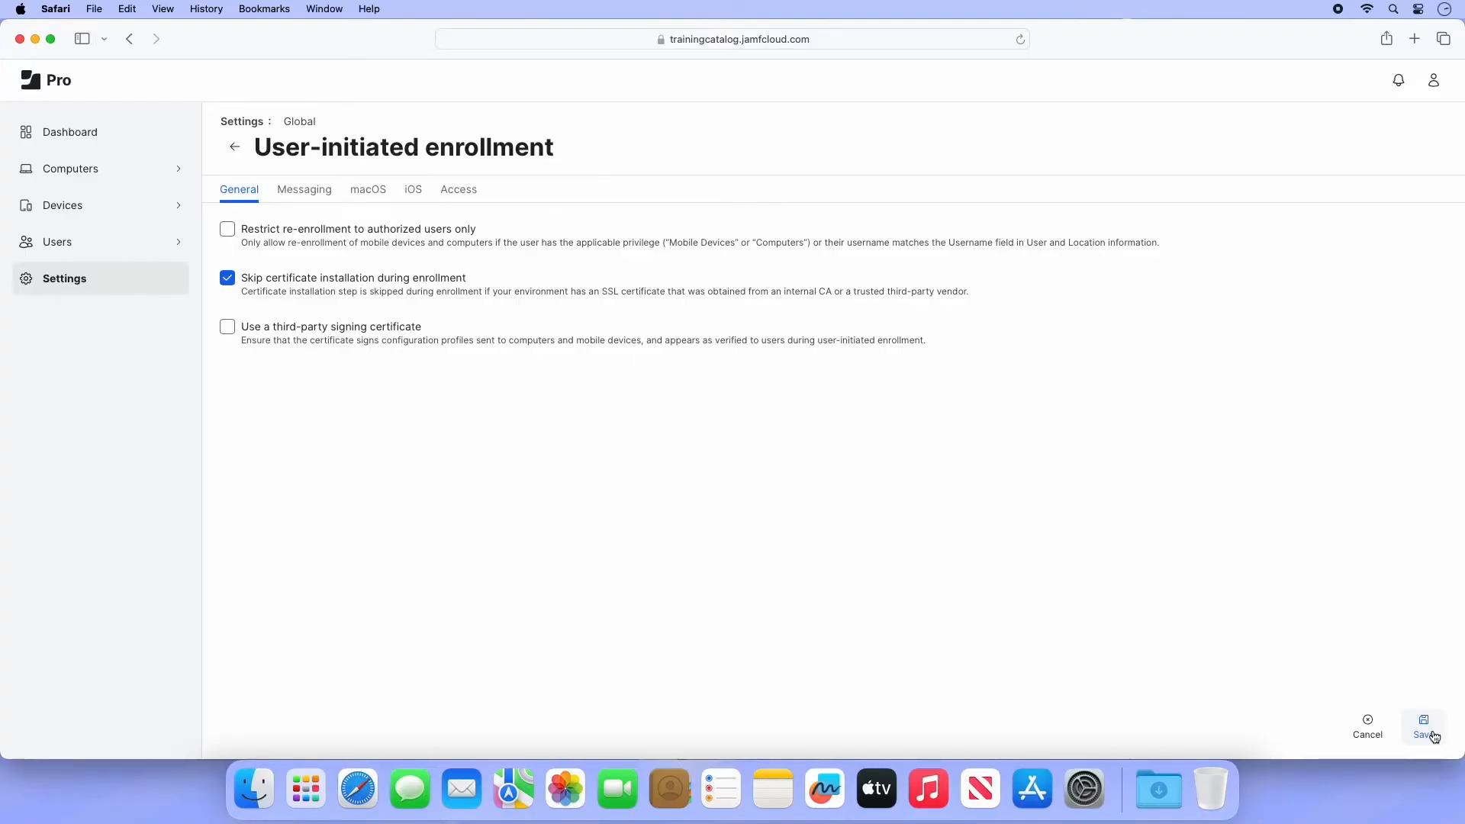
# - Review the English messaging's End User License Agreement section, save it, and show the macOS settings
pyautogui.click(326, 195)
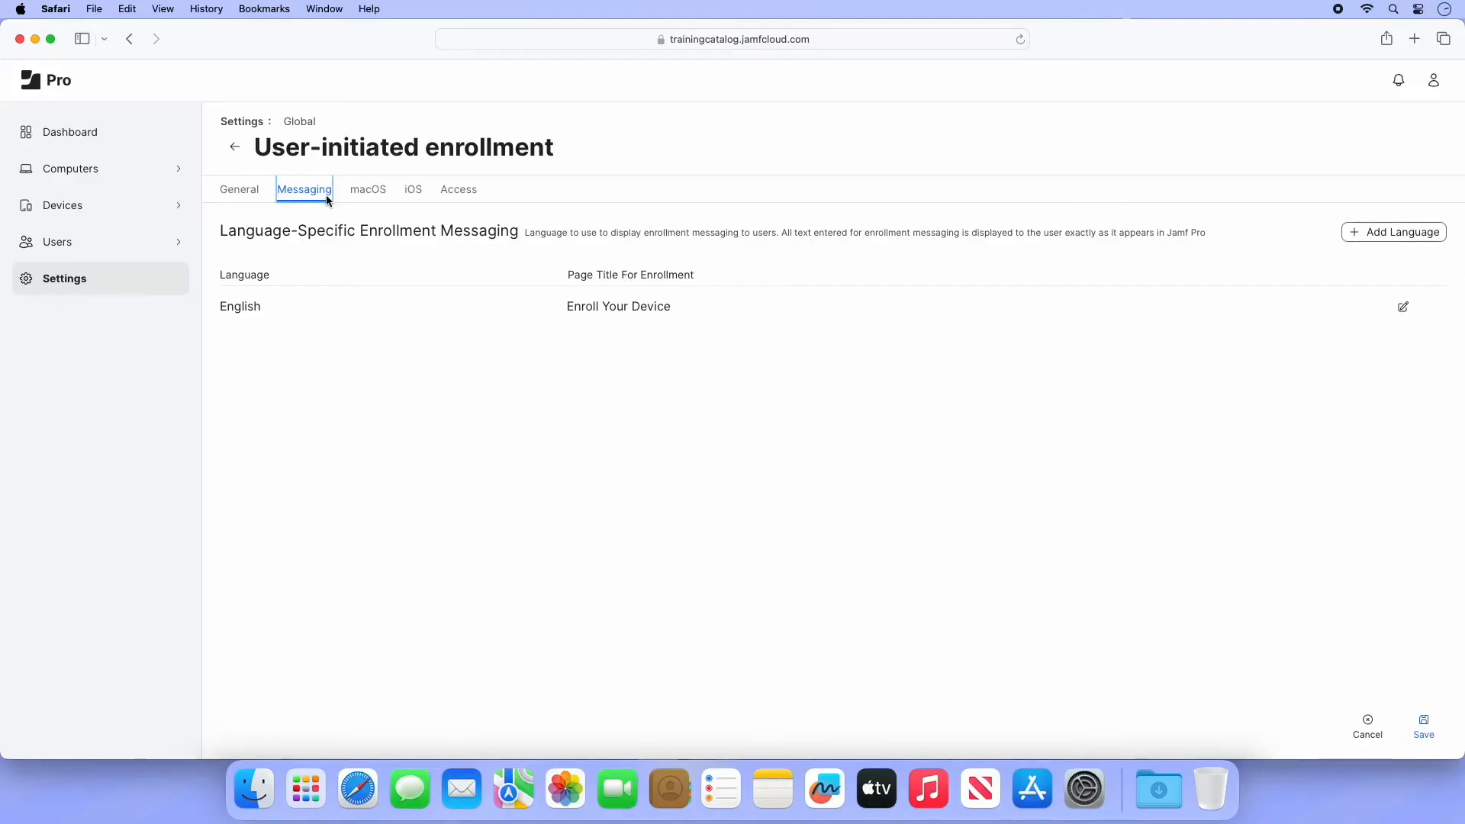
pyautogui.click(1402, 309)
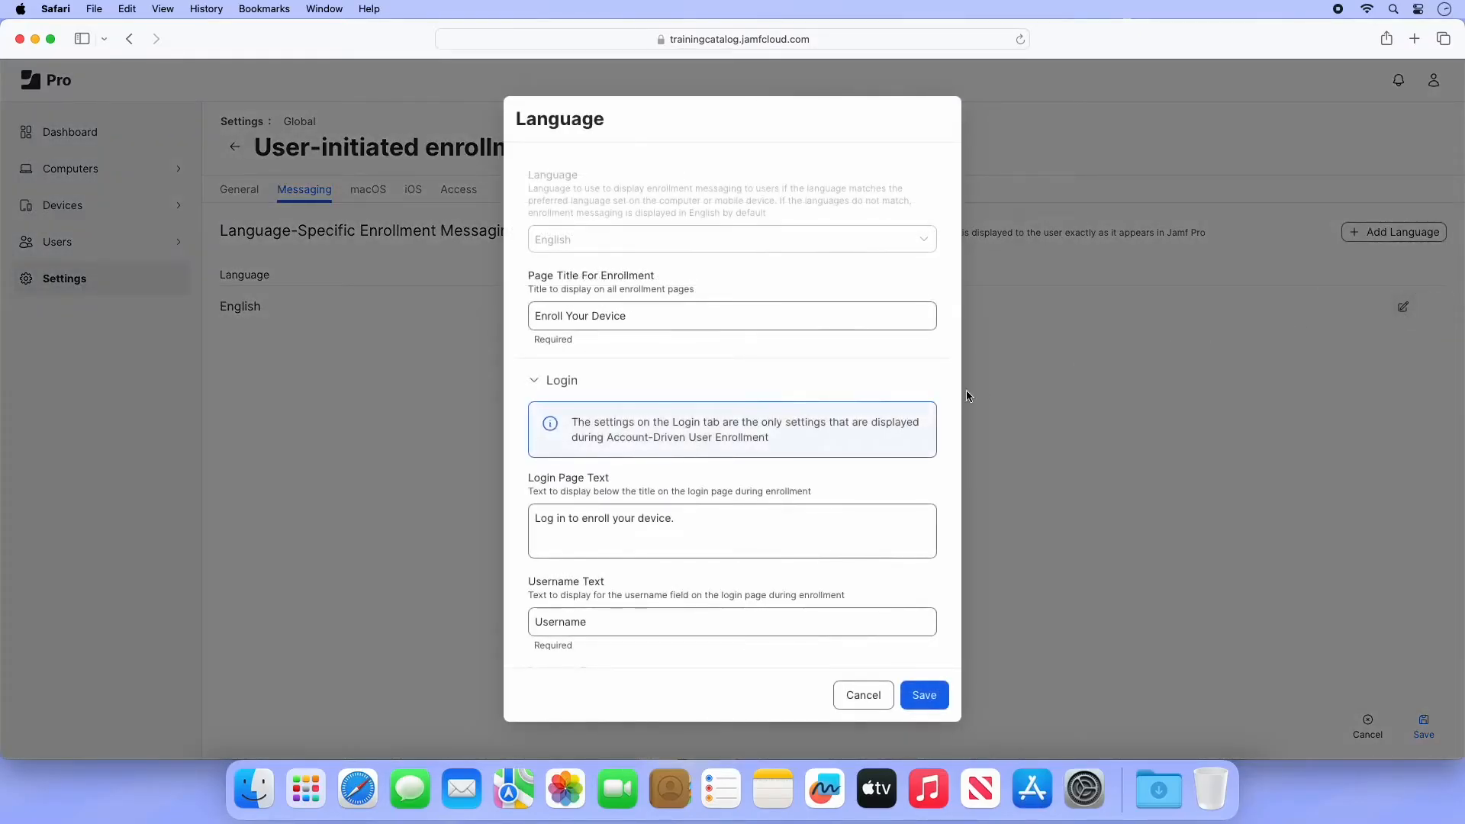
pyautogui.scroll(-2, 951, 396)
pyautogui.scroll(-8, 951, 400)
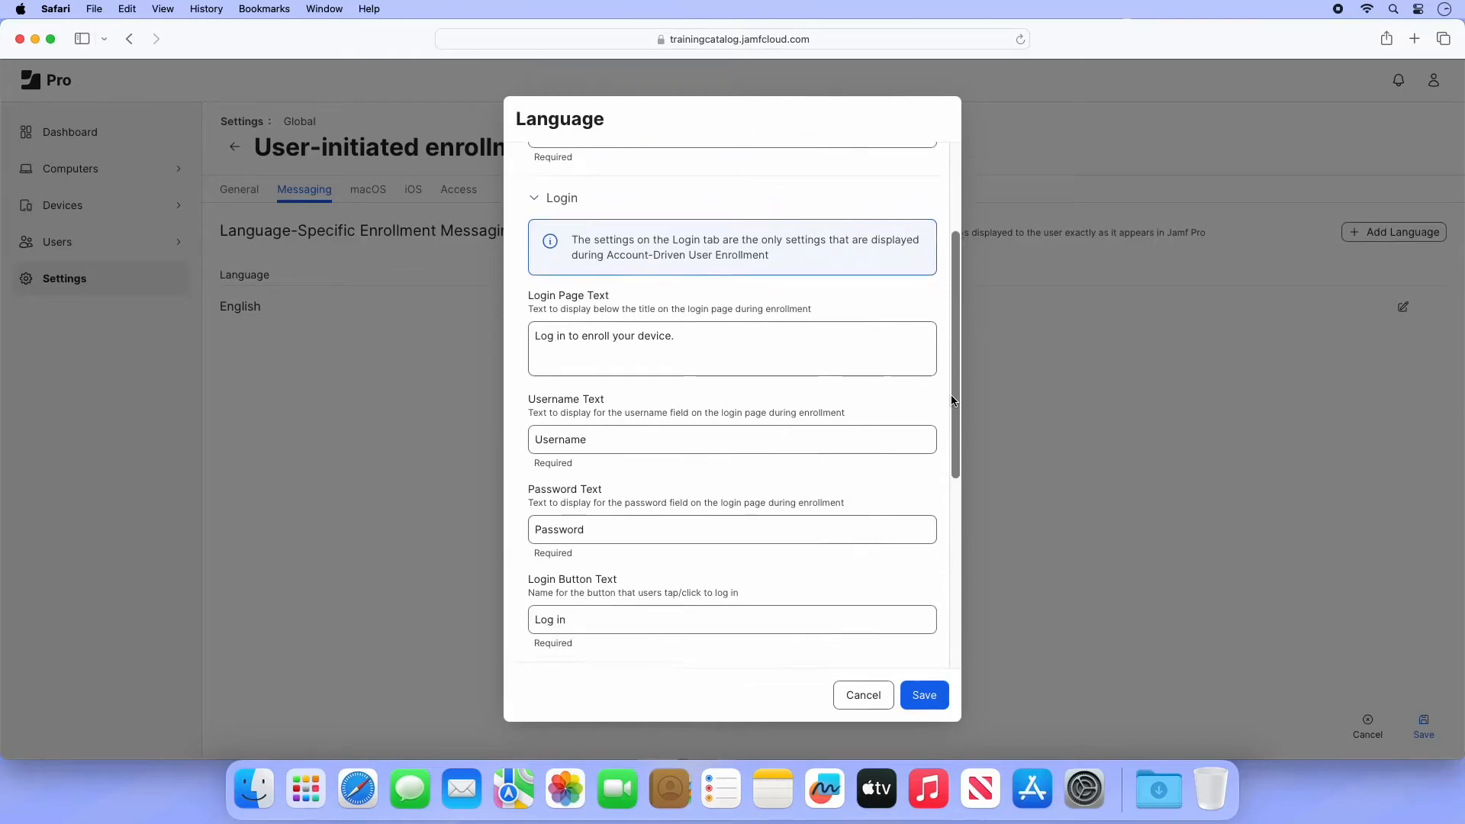
pyautogui.scroll(-5, 951, 401)
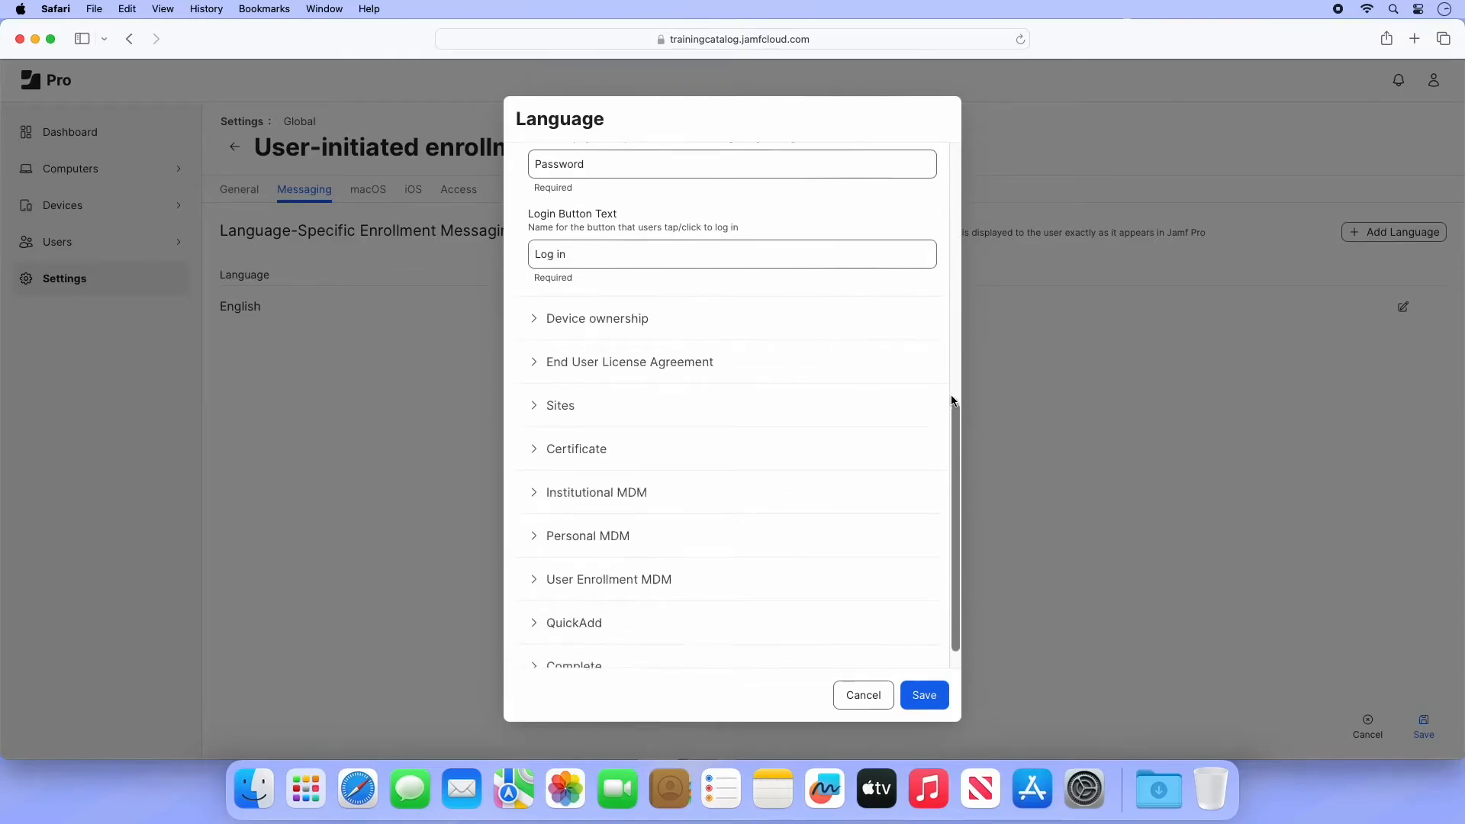
pyautogui.click(683, 367)
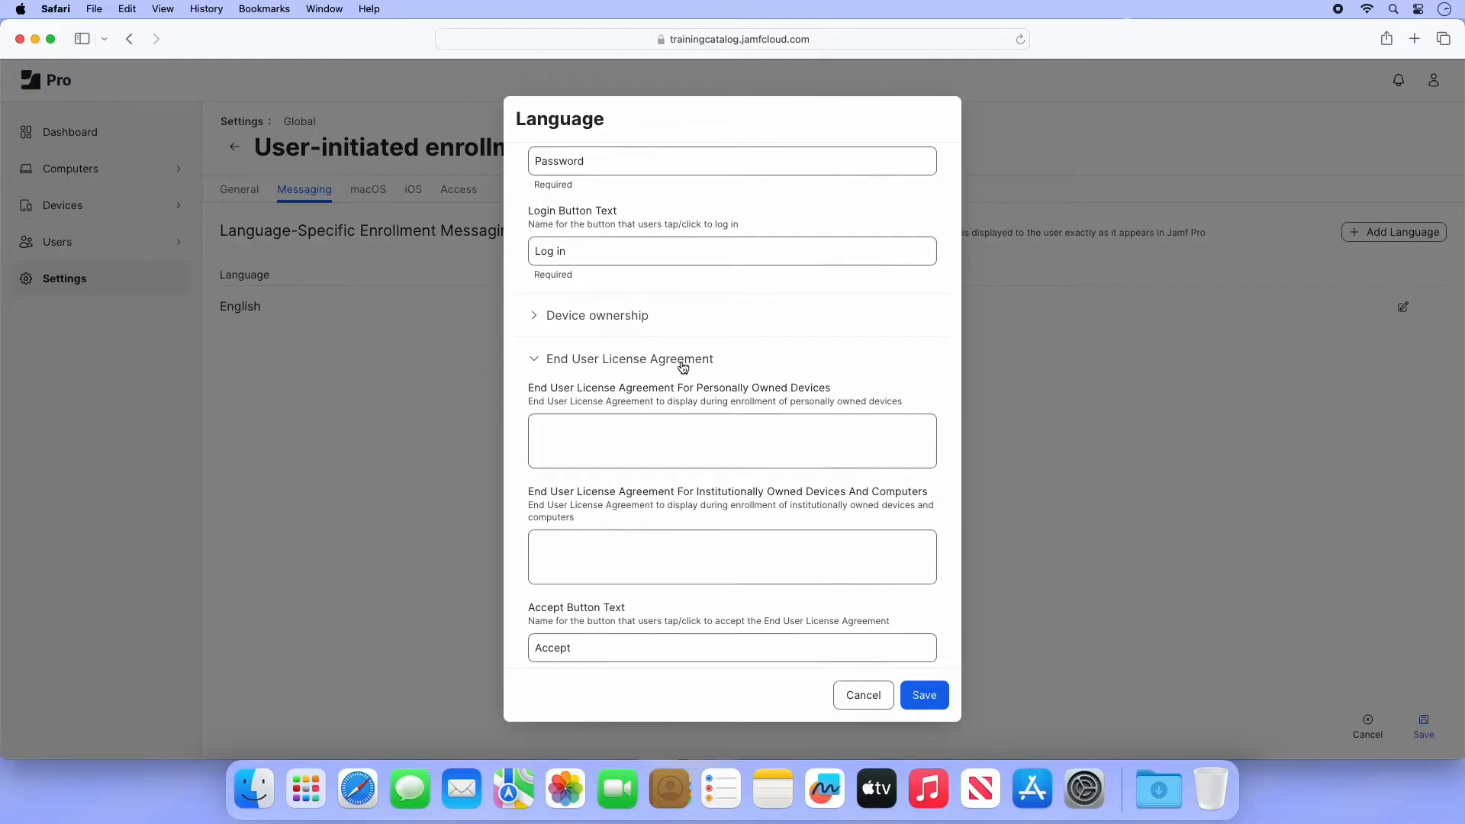
pyautogui.click(683, 366)
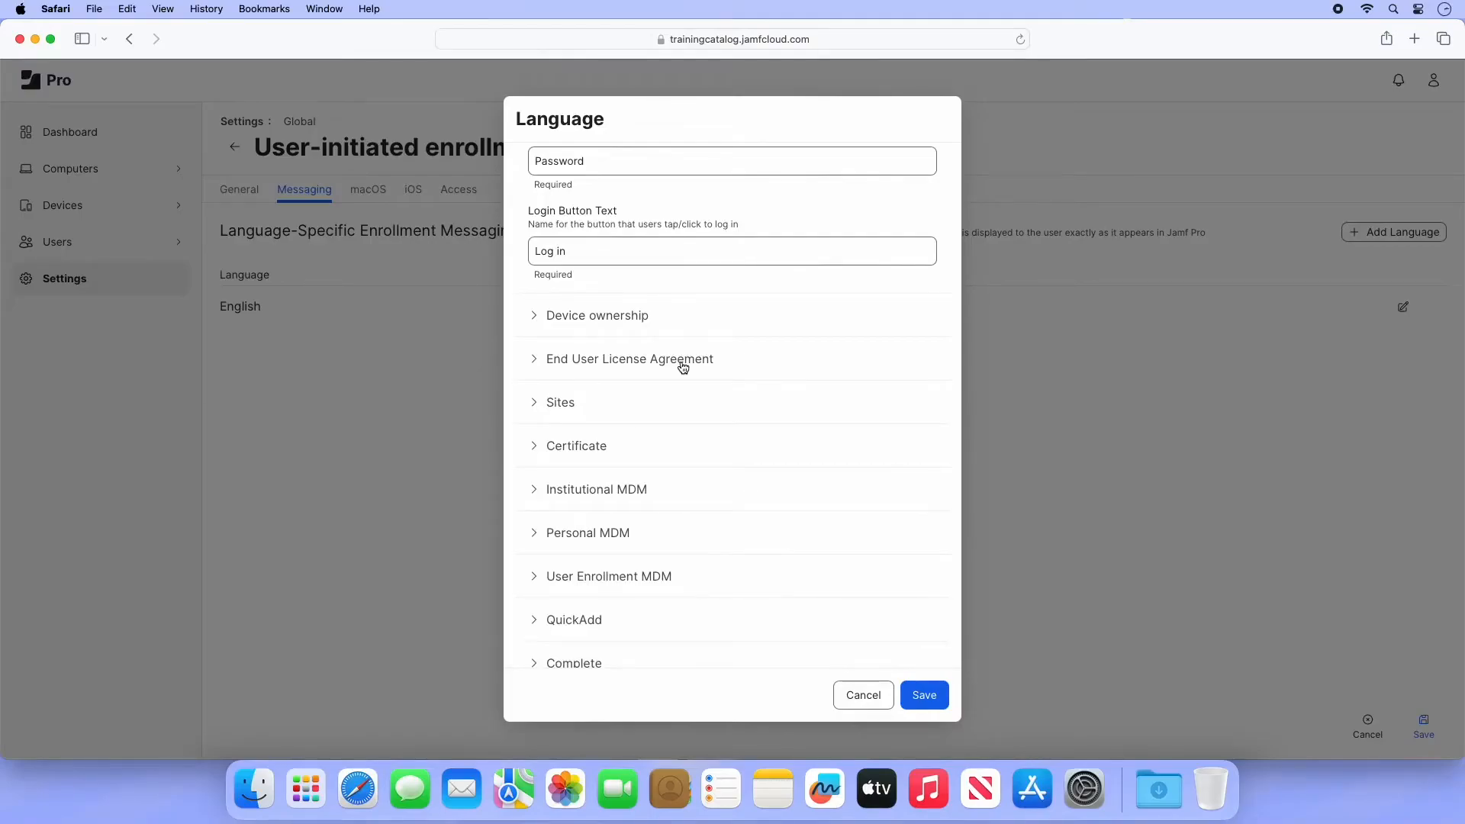
pyautogui.click(924, 695)
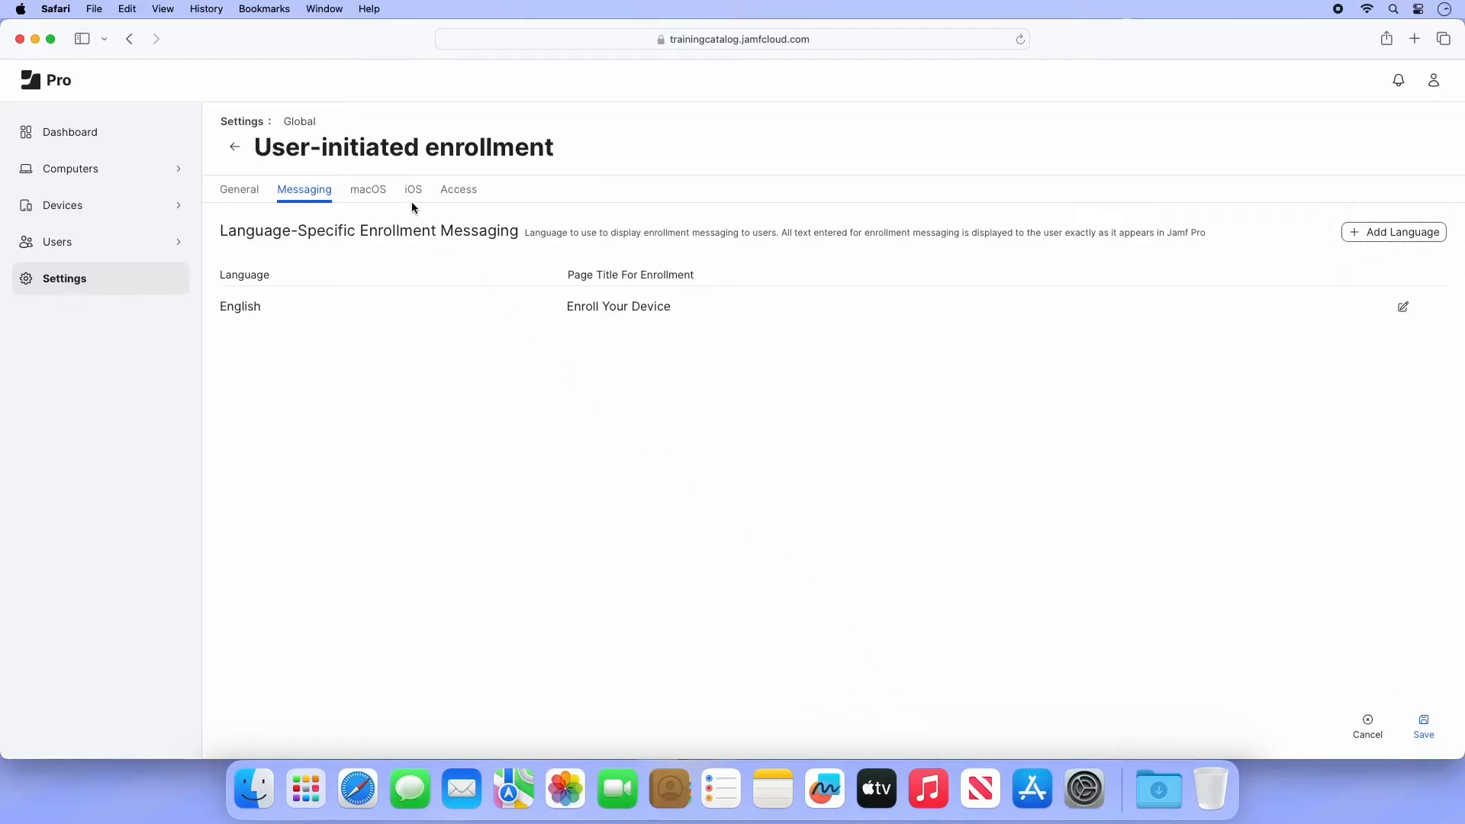
pyautogui.click(377, 191)
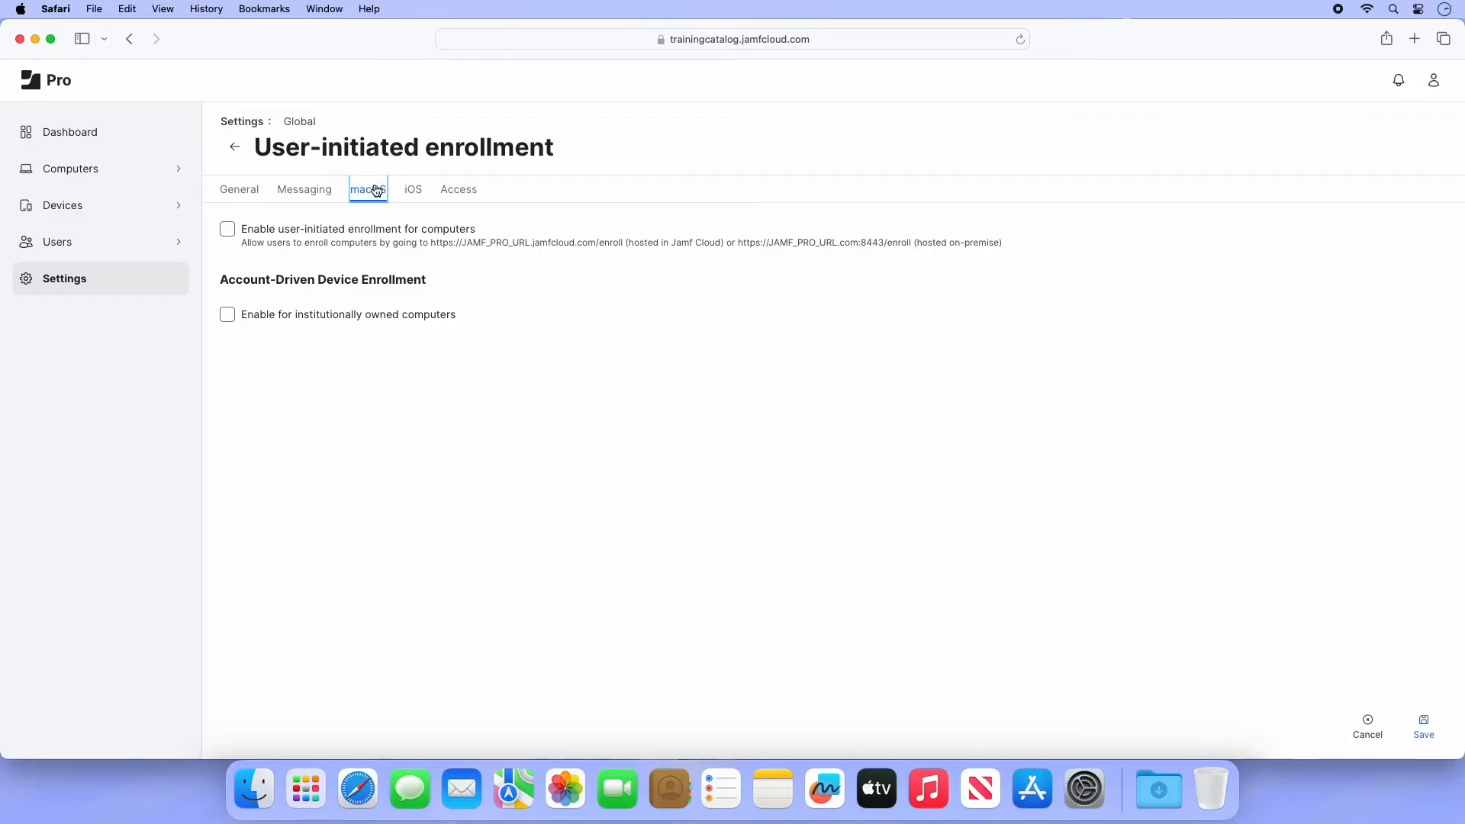
# - Turn on 'Enable user-initiated enrollment for computers' and place the cursor in the Username field
pyautogui.click(227, 229)
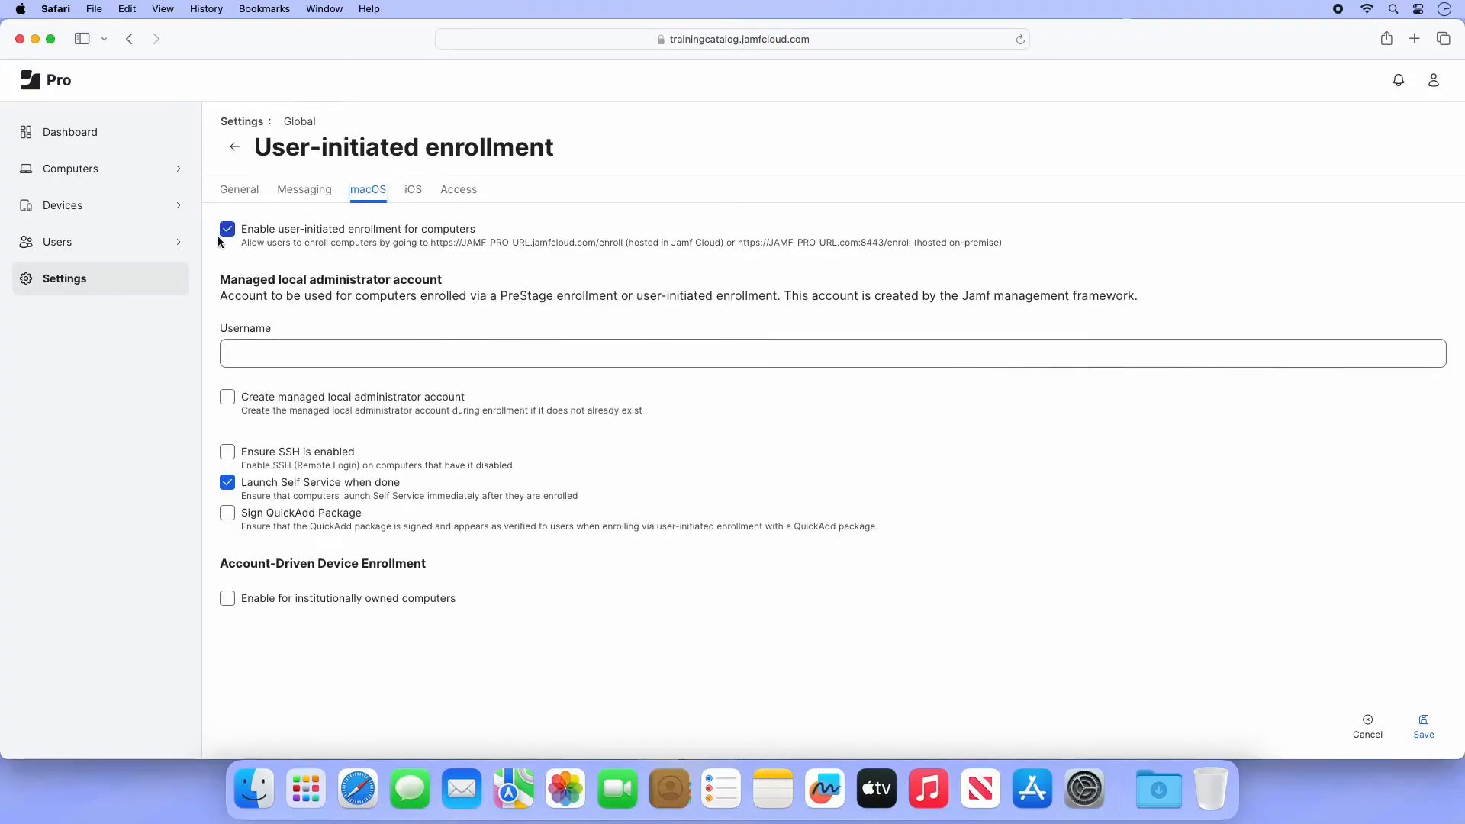
pyautogui.click(263, 354)
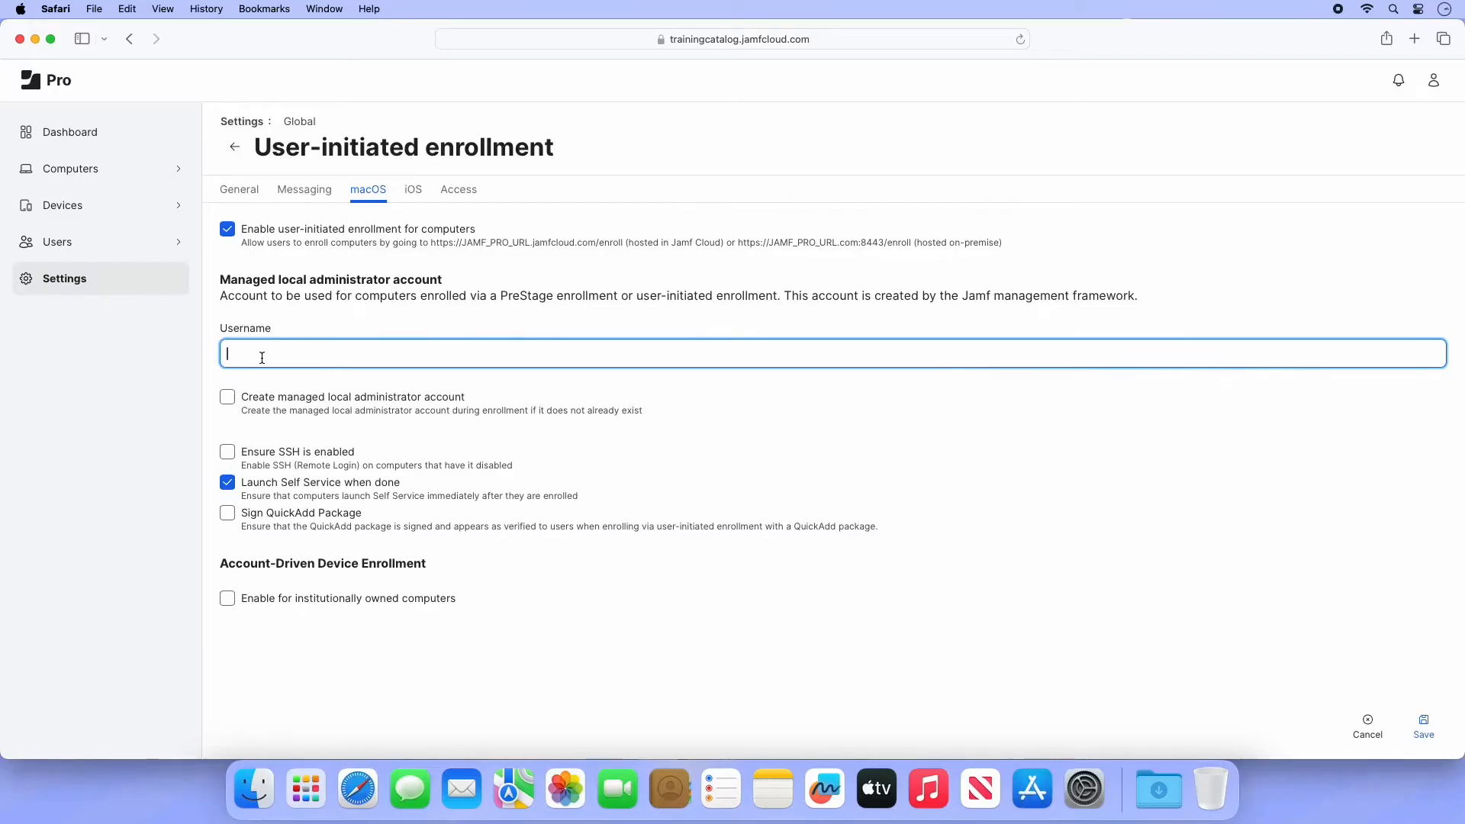
# - Name the managed local administrator jamfmanage, have it created and hidden, then show iOS settings
pyautogui.write('jamfmanage')
pyautogui.click(228, 402)
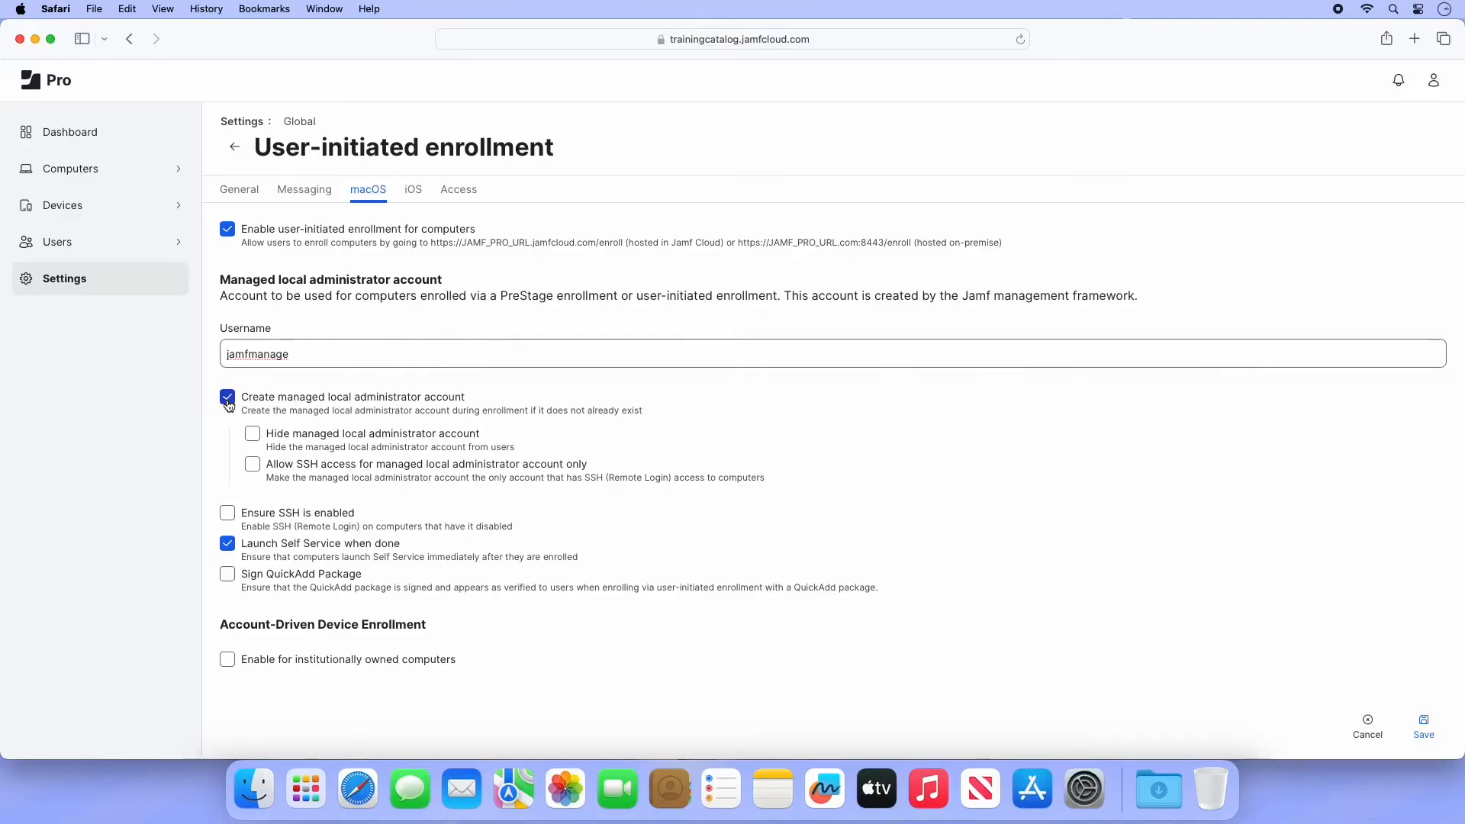
pyautogui.click(252, 434)
pyautogui.click(413, 190)
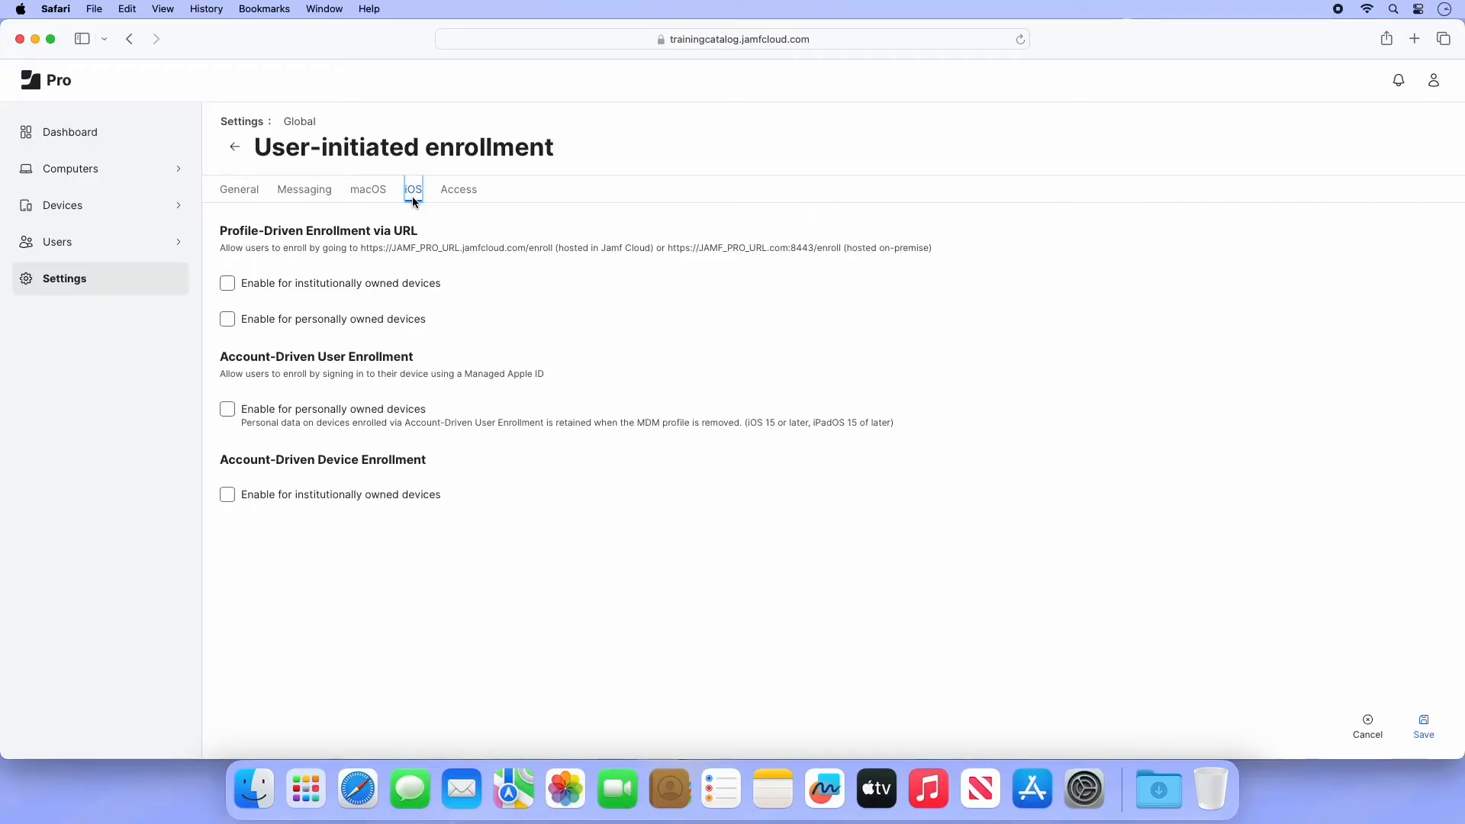
# - Enable enrollment for institutionally owned iOS devices, review Access groups, and save the settings
pyautogui.click(227, 284)
pyautogui.click(450, 199)
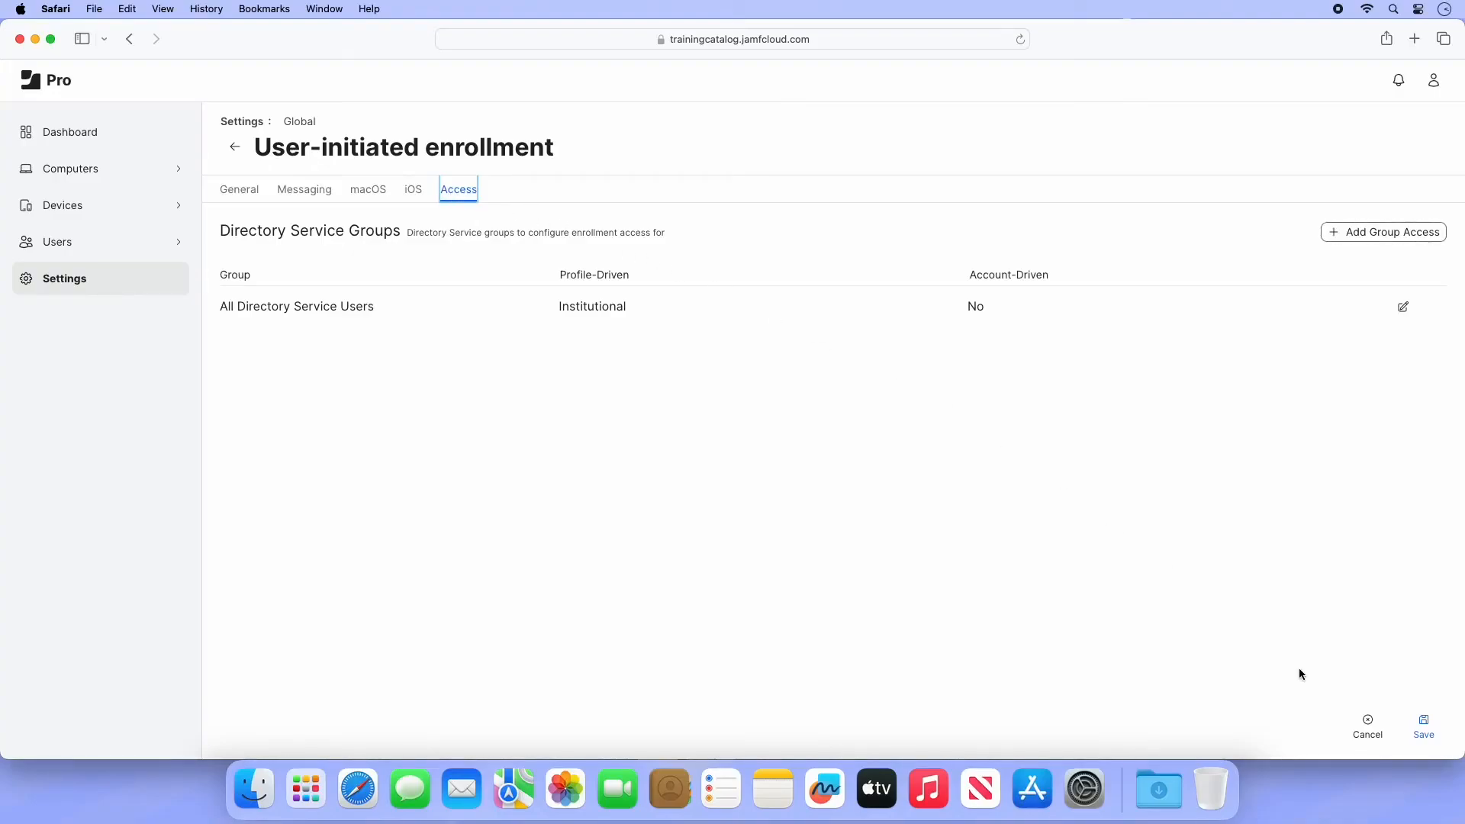
pyautogui.click(1425, 729)
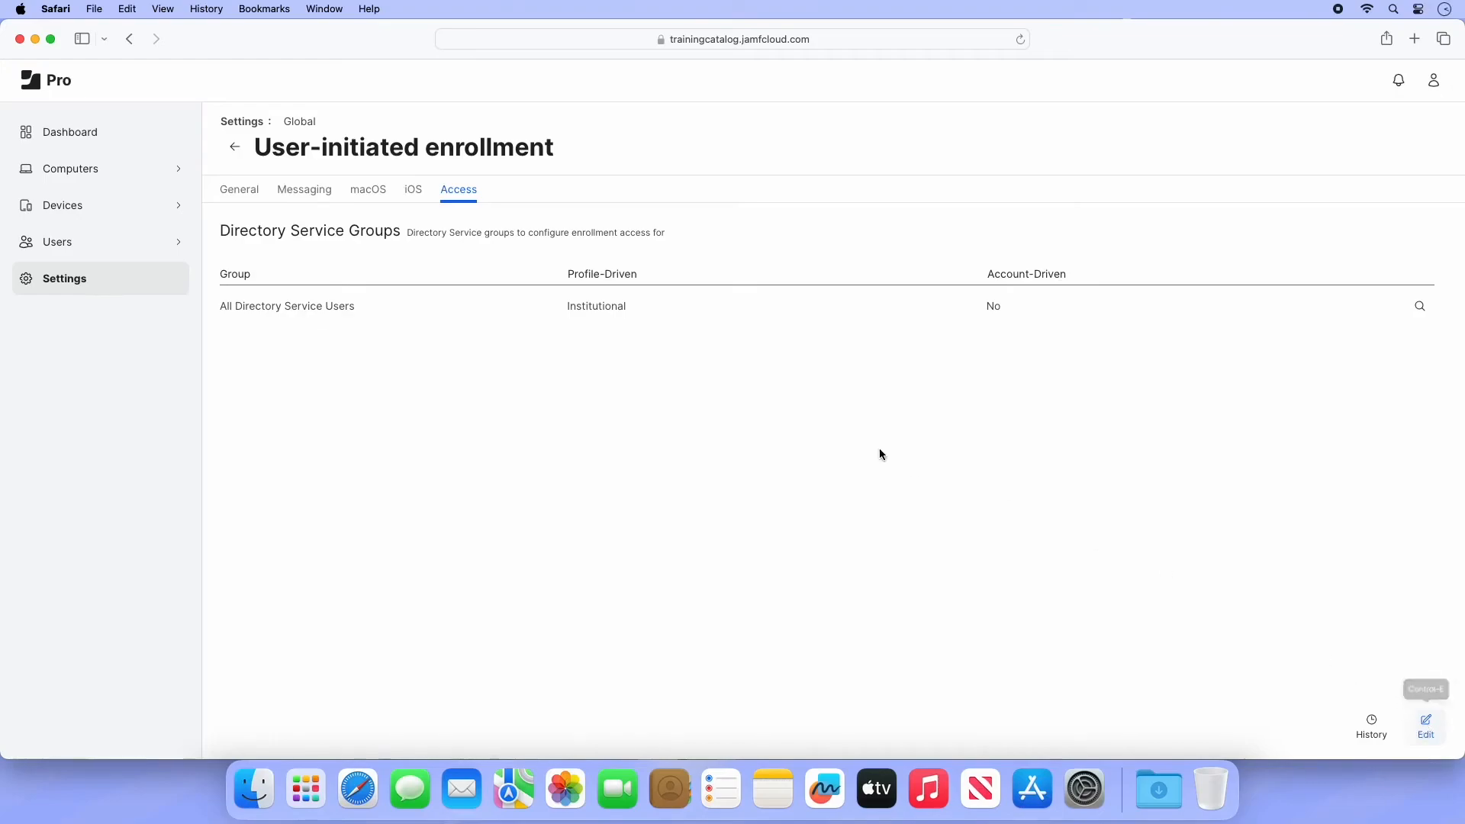
# - Return to the iOS tab to confirm the saved enrollment options
pyautogui.click(410, 193)
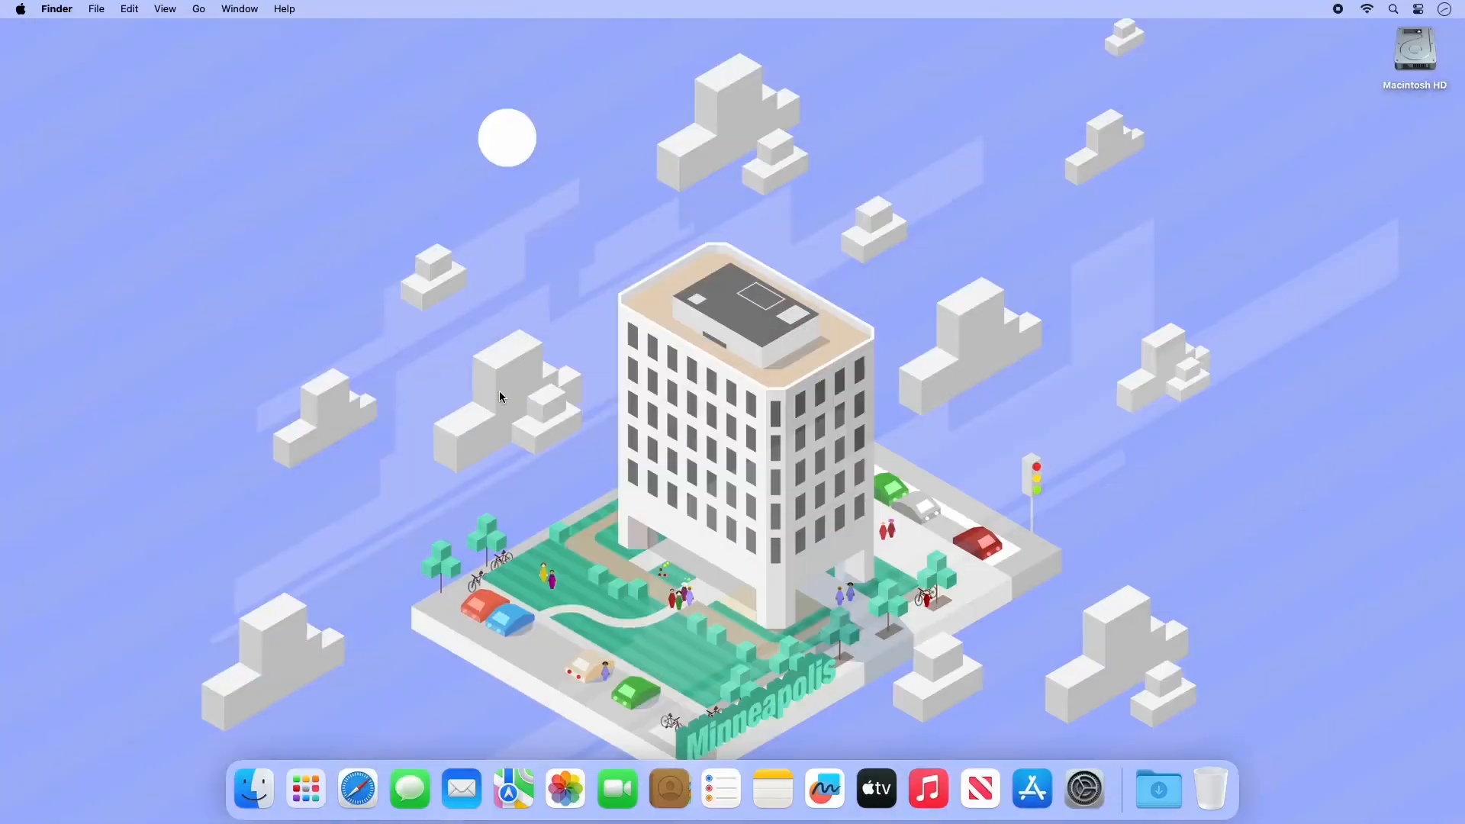
# - Load trainingcatalog.jamfcloud.com/enroll in Safari and log in with the enrollment user's username and password
pyautogui.click(357, 779)
pyautogui.write('https://trainingcatalog.jamfcloud.com/enroll')
pyautogui.press('Return')
pyautogui.write('zach_prime')
pyautogui.press('Tab')
pyautogui.write('**********')
pyautogui.click(615, 278)
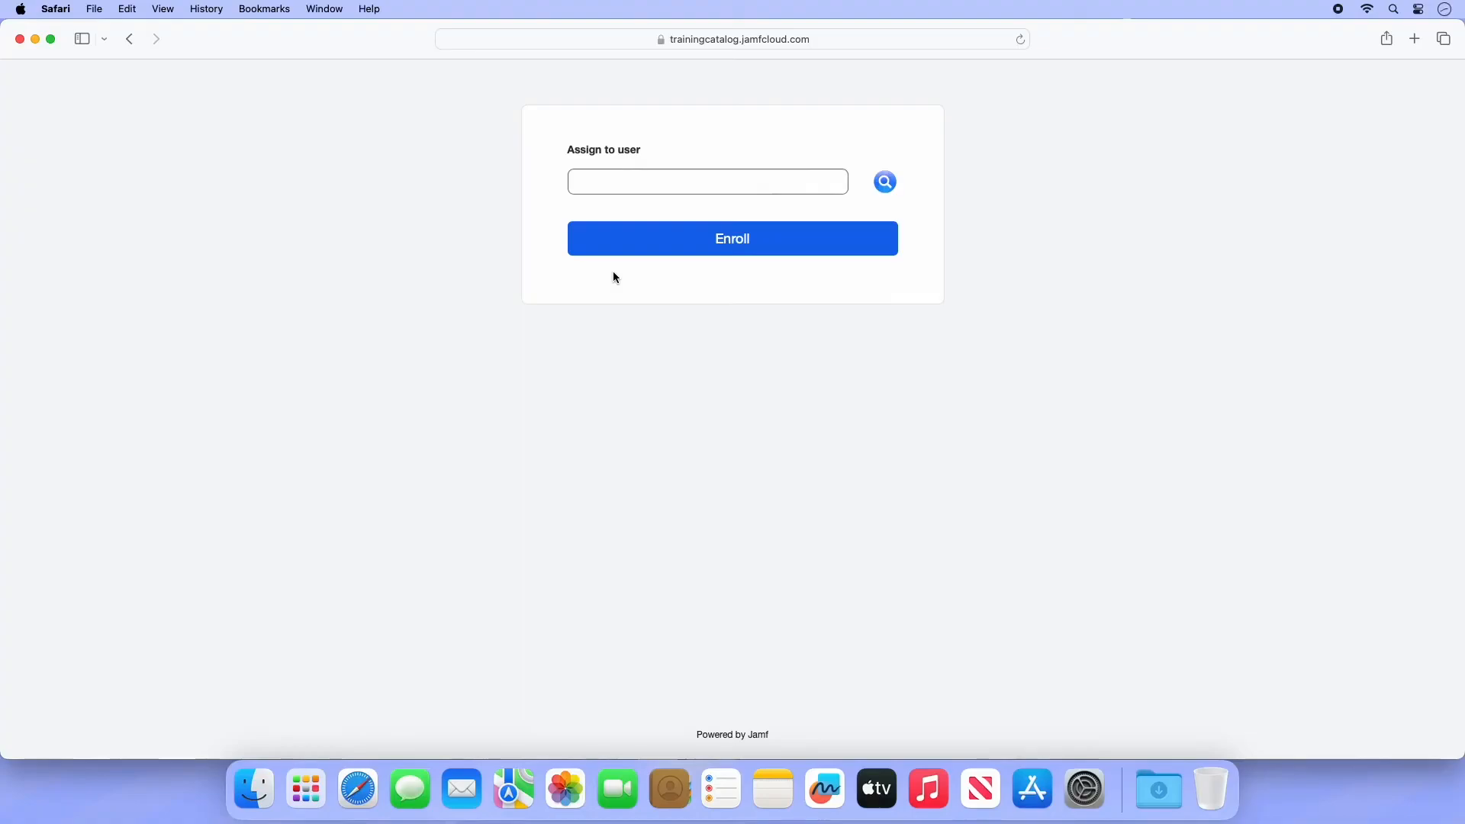
# - Enroll this computer through the portal, downloading the CA certificate and MDM profile
pyautogui.click(640, 239)
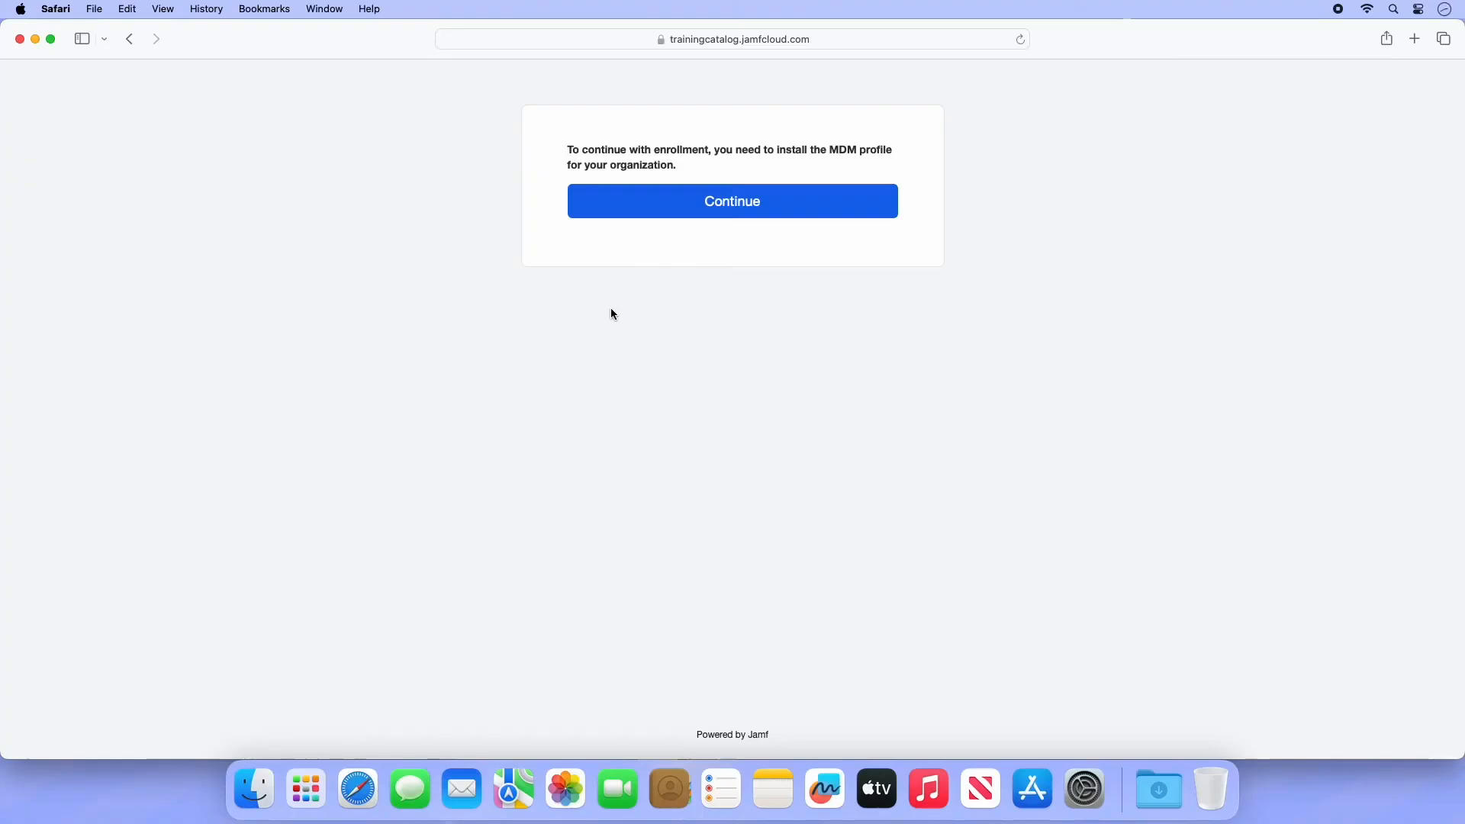
pyautogui.click(660, 211)
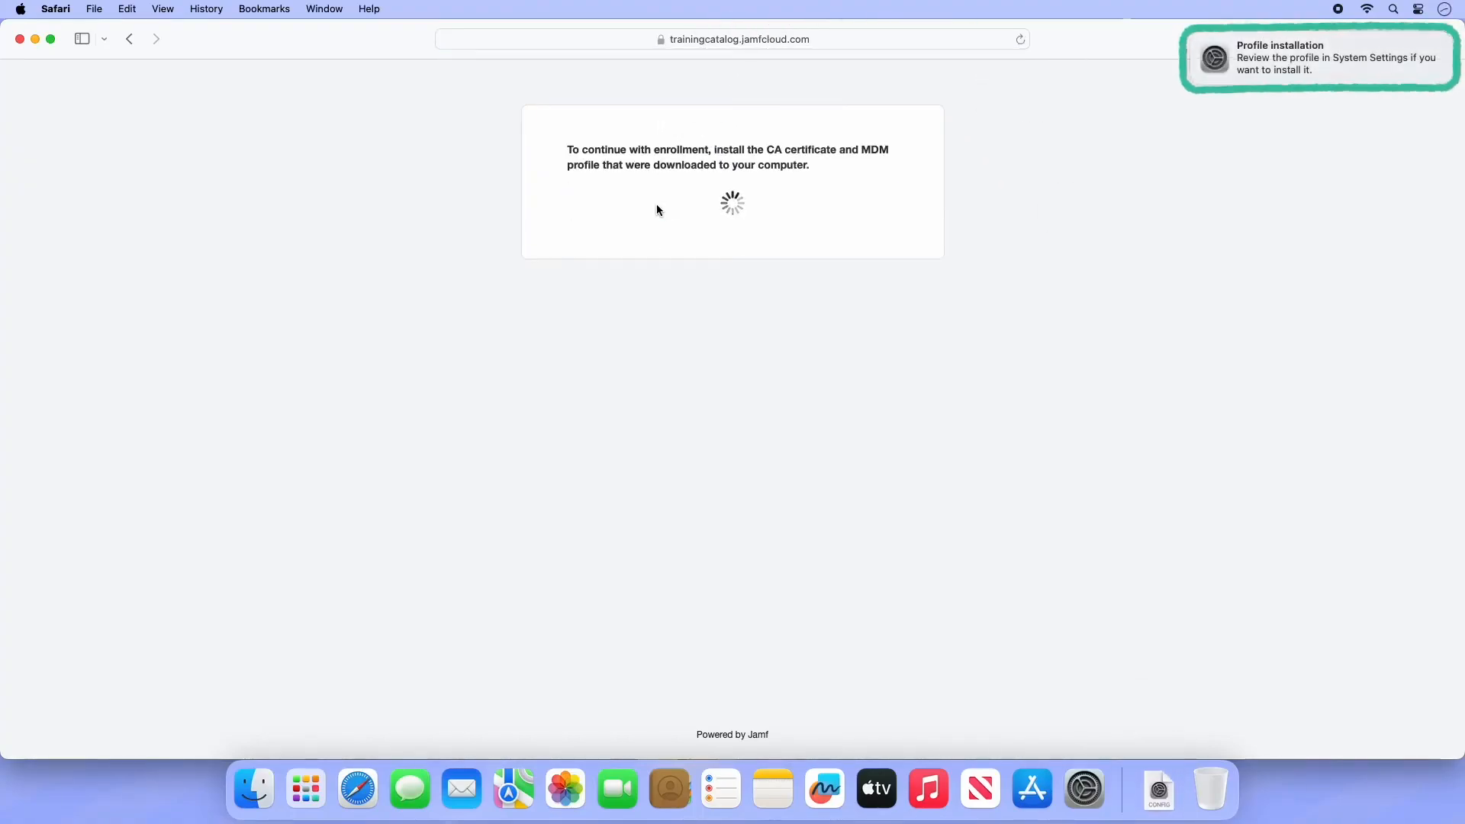
pyautogui.click(1086, 782)
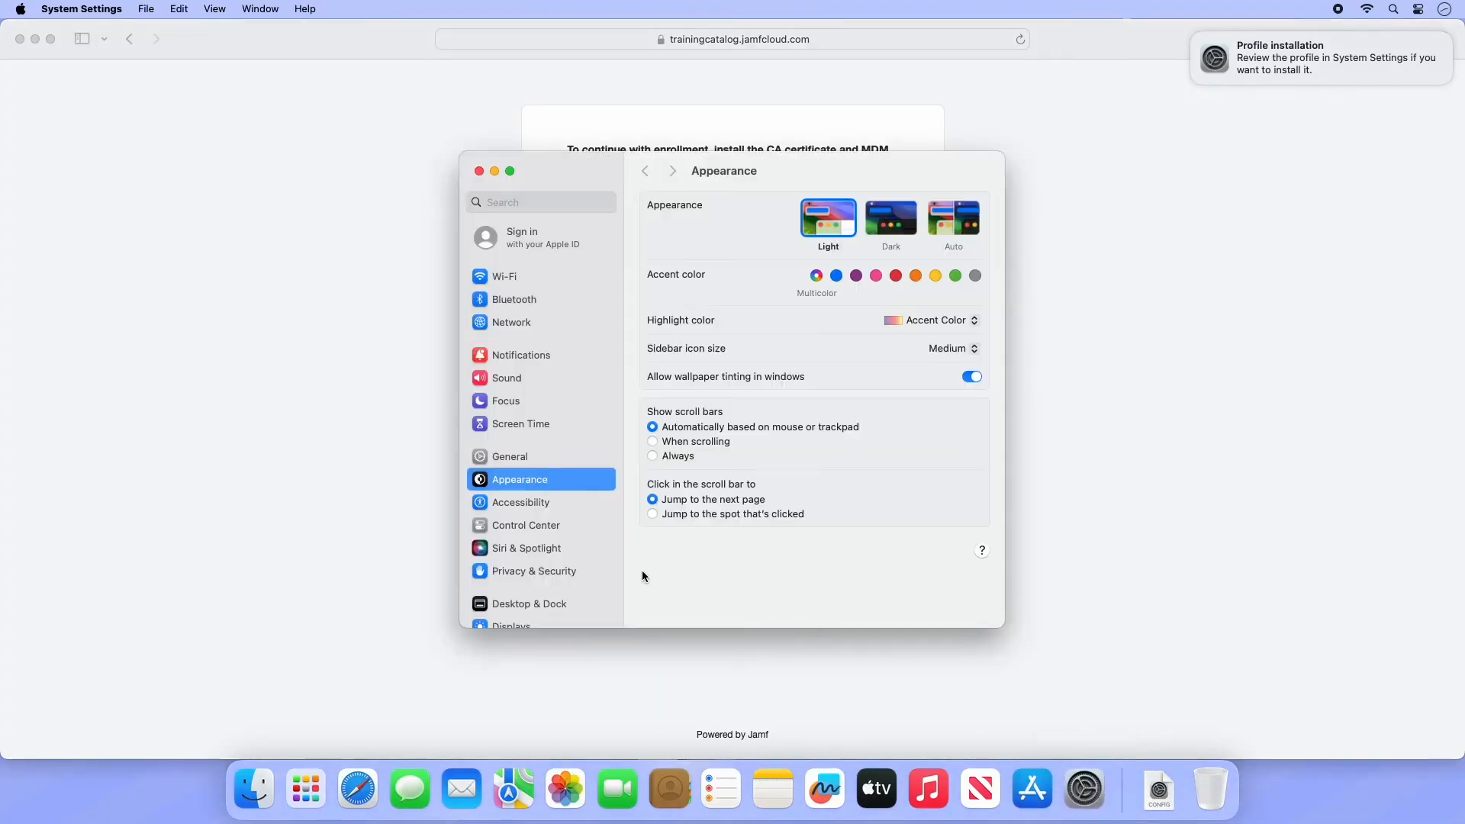
# - Install the MDM Profile from Privacy & Security > Profiles, authorizing with the admin password
pyautogui.click(565, 572)
pyautogui.scroll(-15, 721, 575)
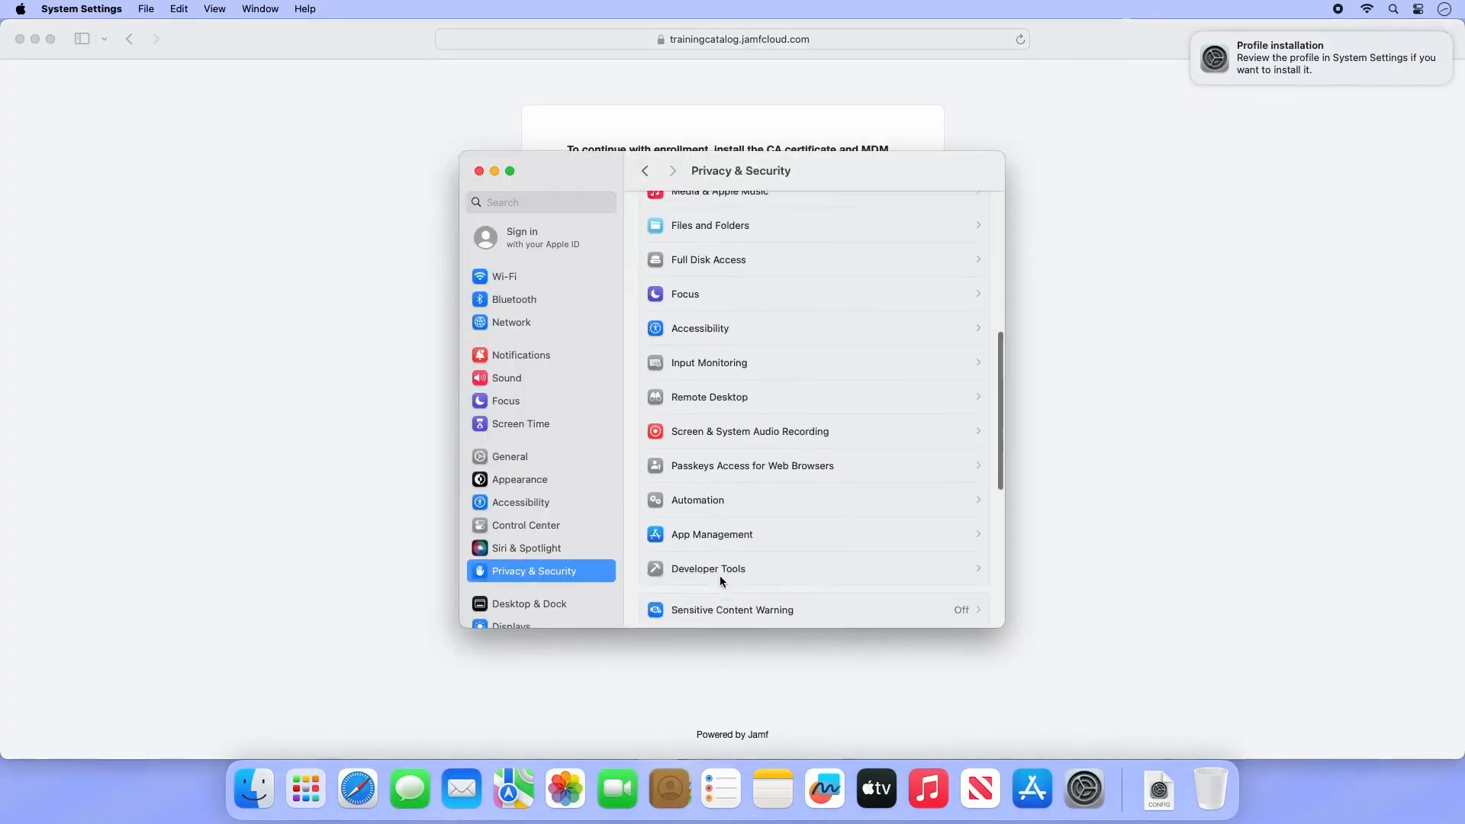
pyautogui.click(720, 565)
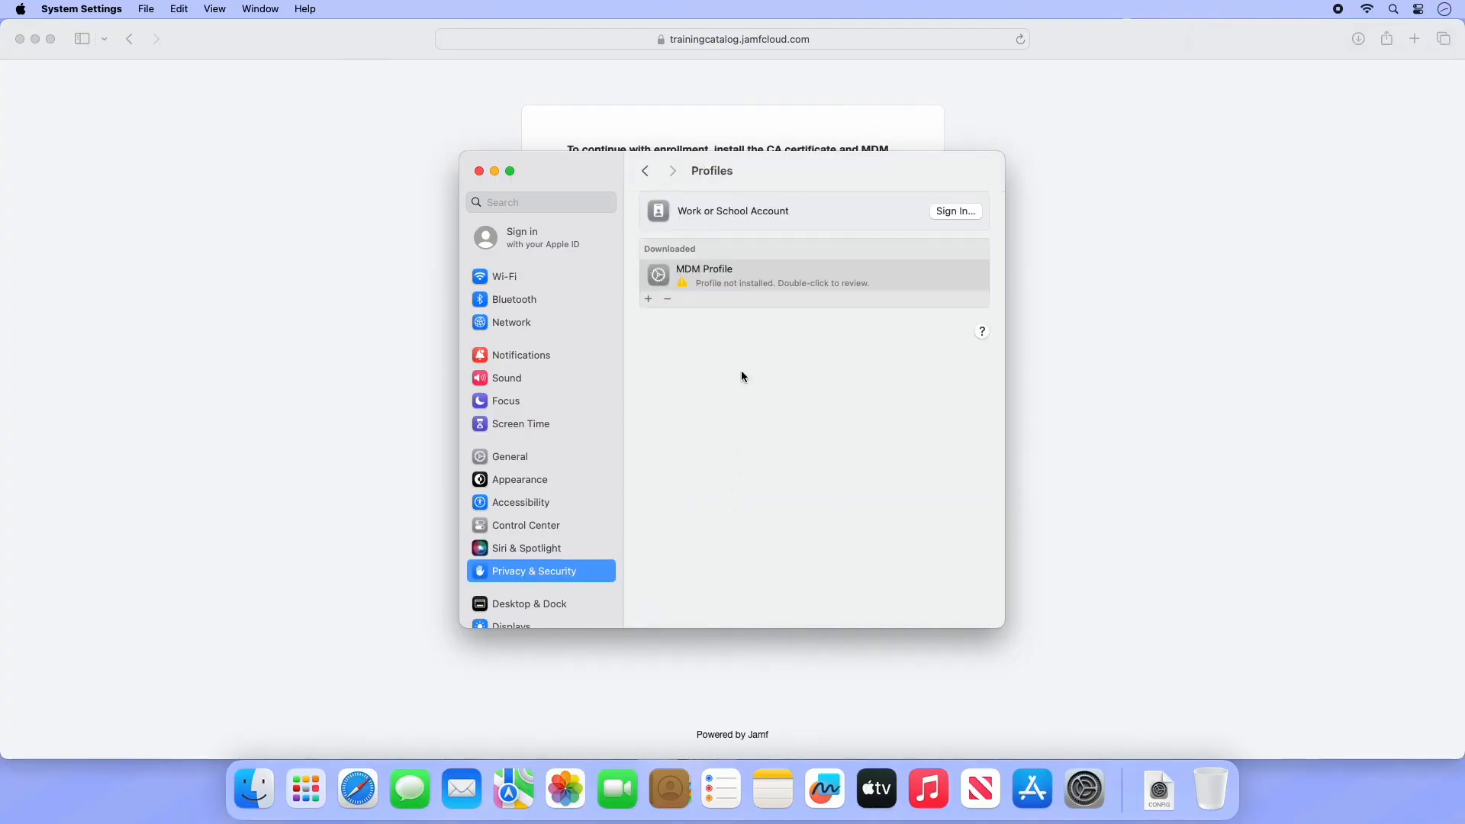
pyautogui.doubleClick(735, 276)
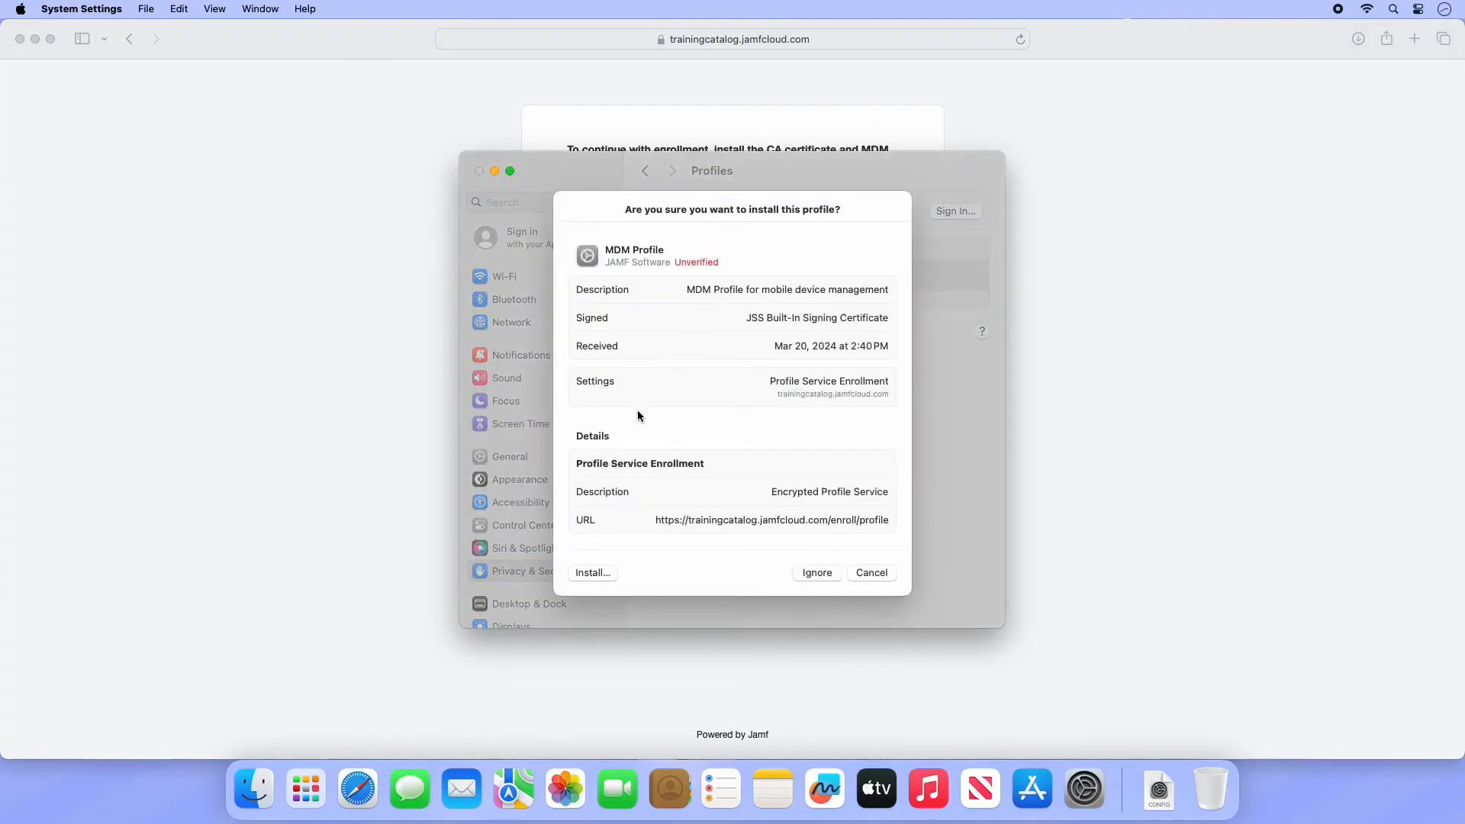
pyautogui.click(584, 572)
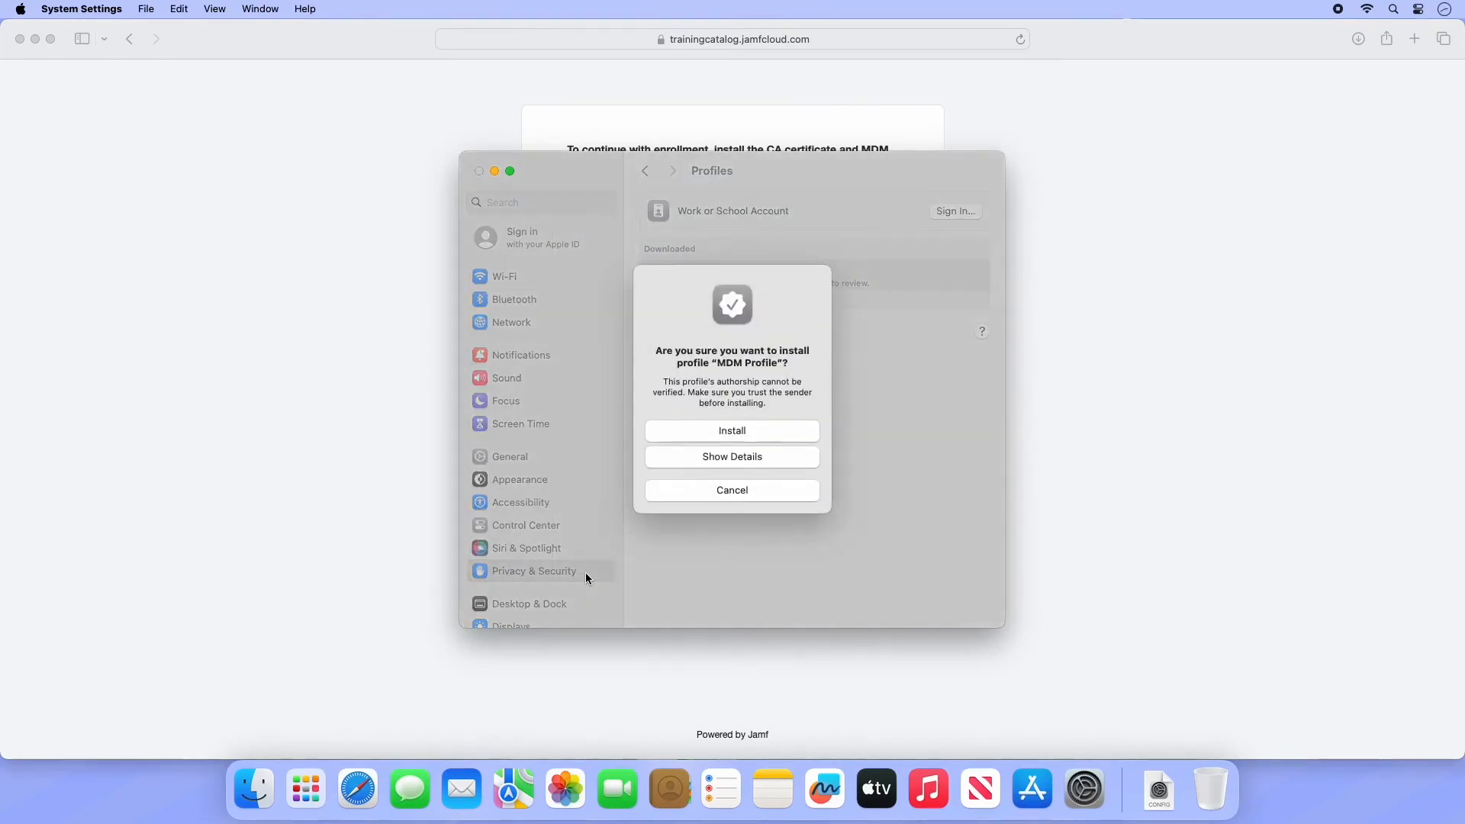
pyautogui.click(662, 440)
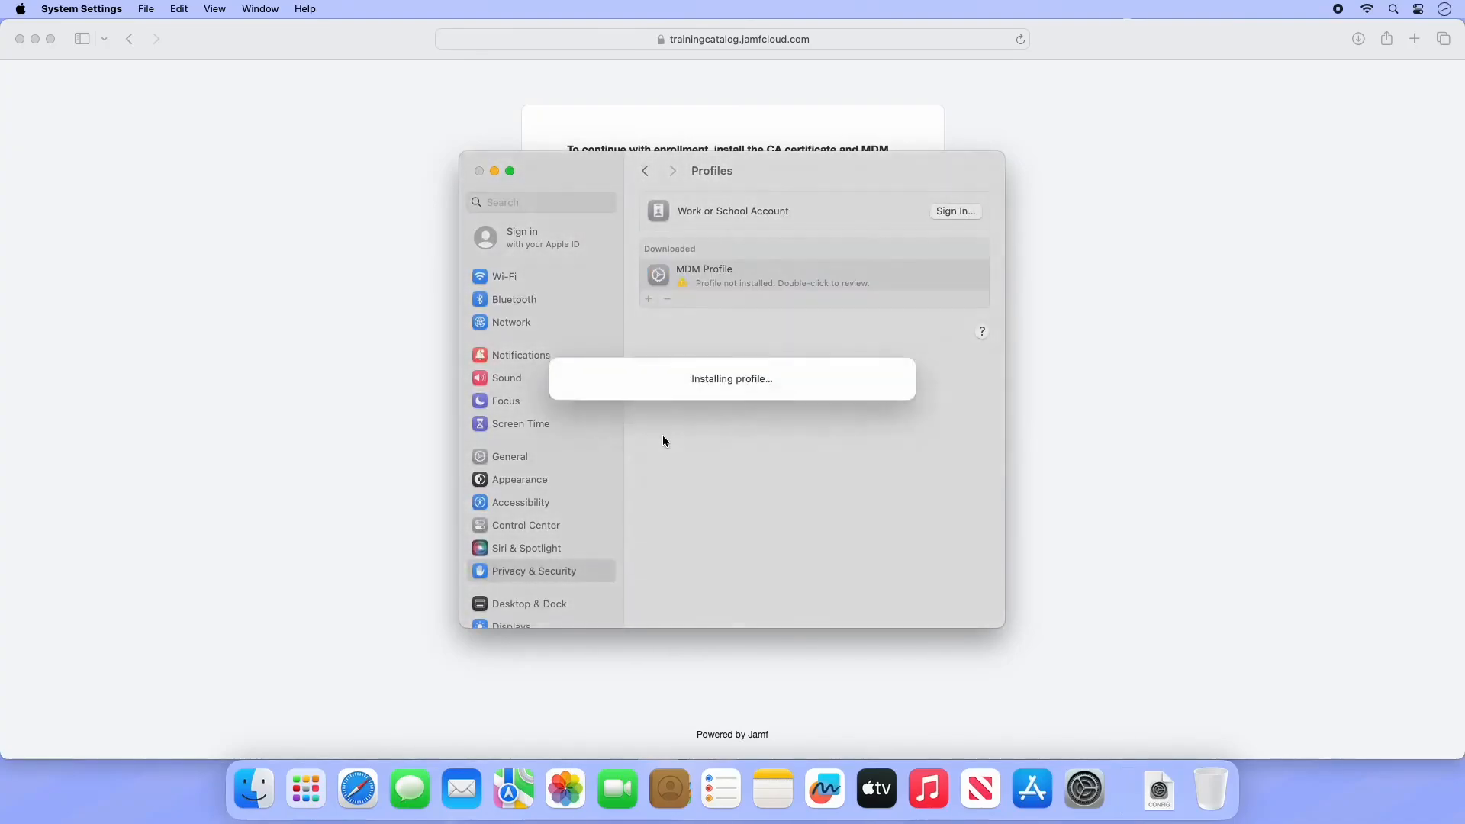
pyautogui.write('••••••••••')
pyautogui.press('Return')
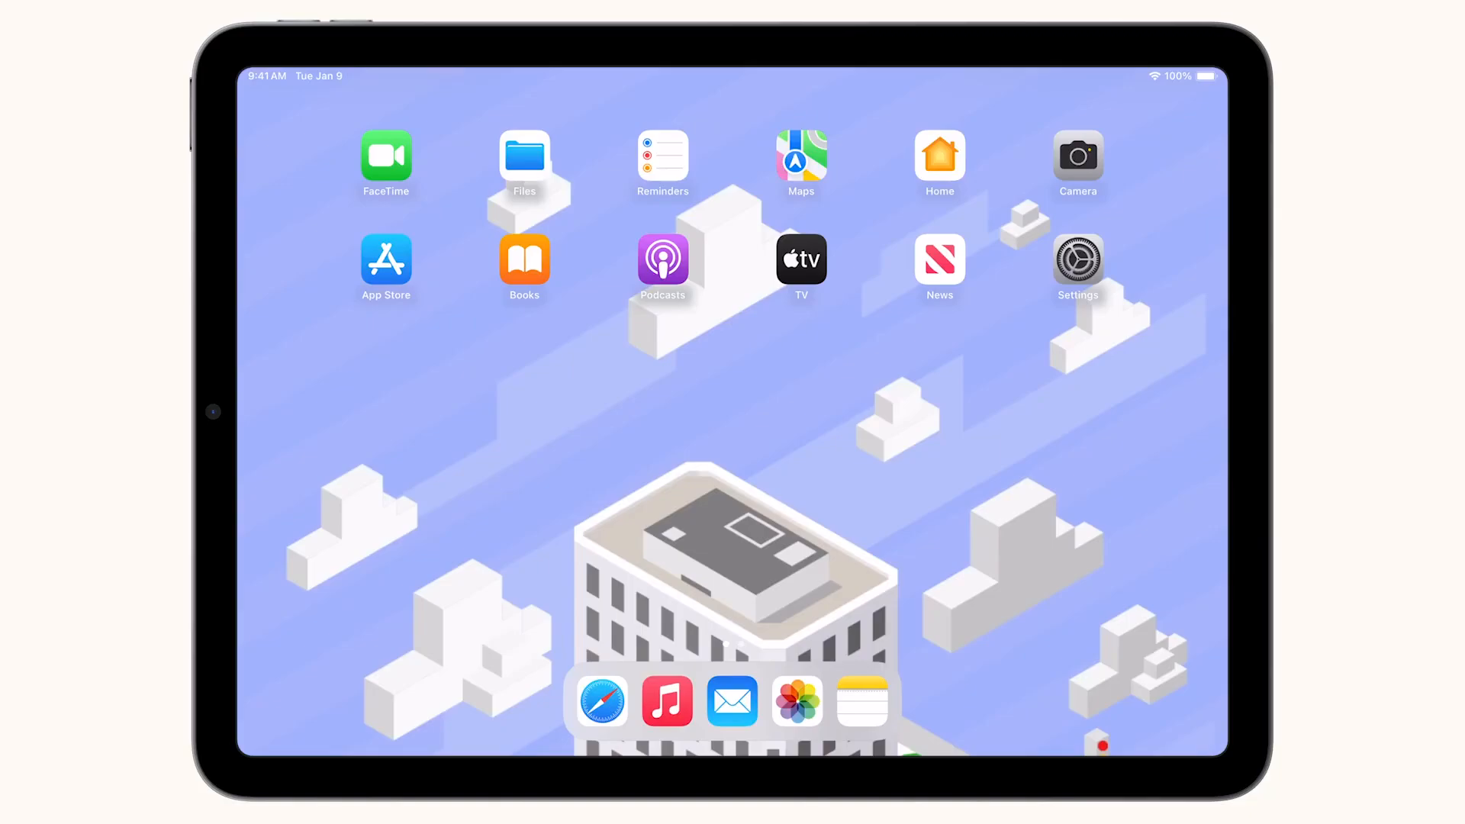
# - On the iPad, open trainingcatalog.jamfcloud.com/enroll in Safari and log in with the user's credentials
pyautogui.click(602, 701)
pyautogui.click(732, 105)
pyautogui.write('trainingcatalog.jamfcloud.com/enroll')
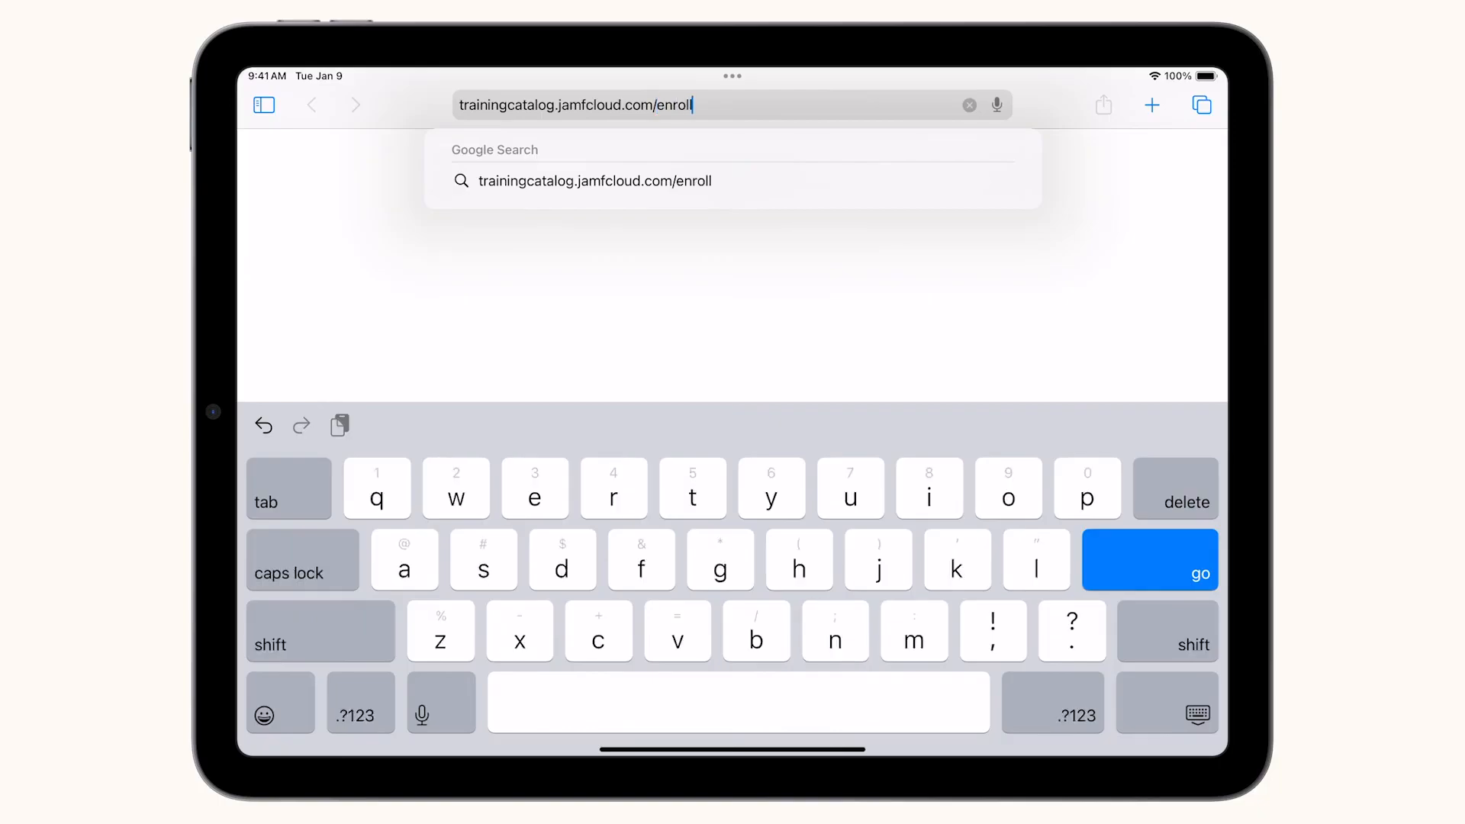
pyautogui.press('Return')
pyautogui.click(732, 265)
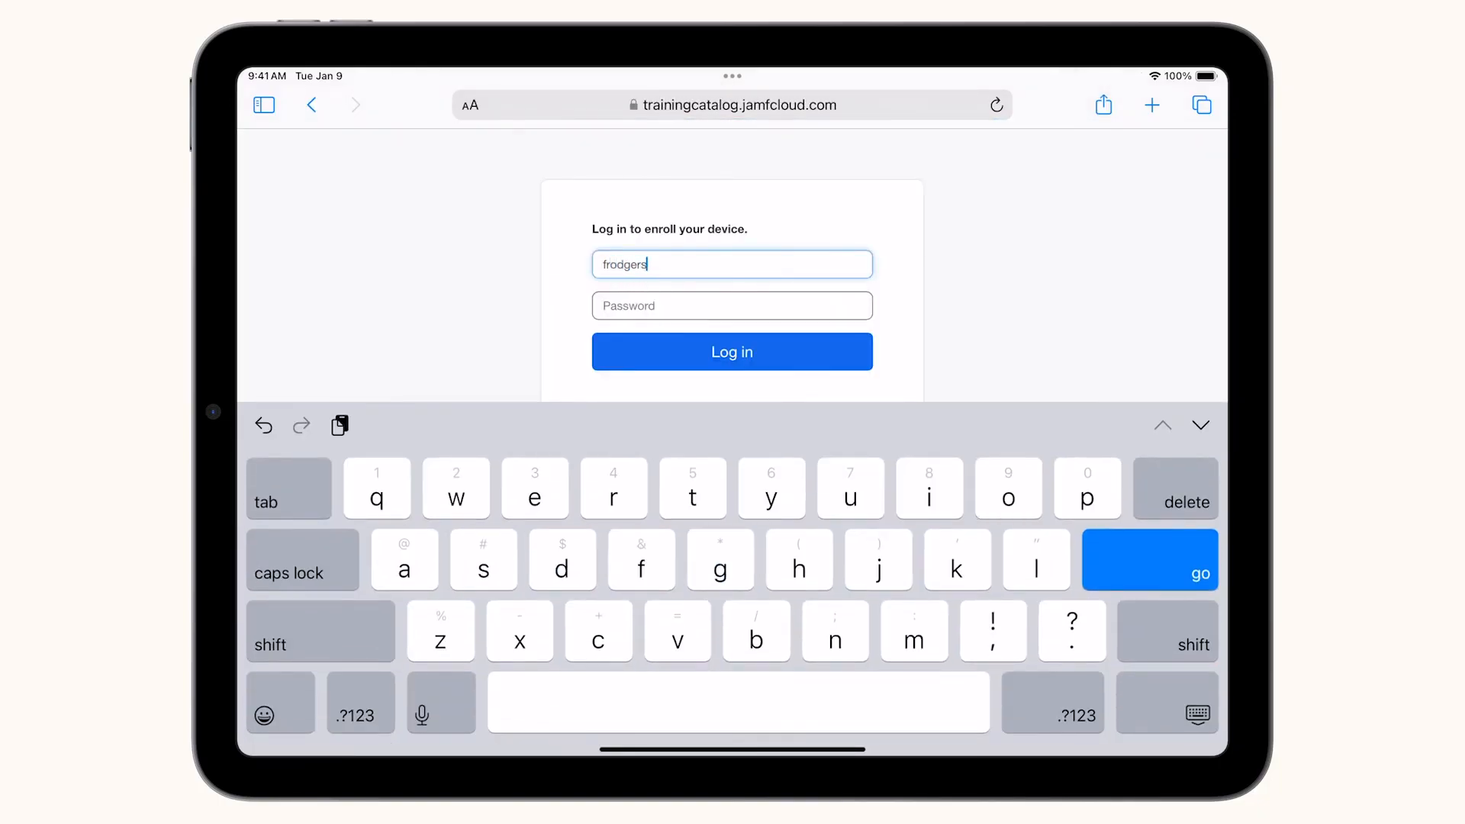
pyautogui.click(732, 306)
pyautogui.write('•••••')
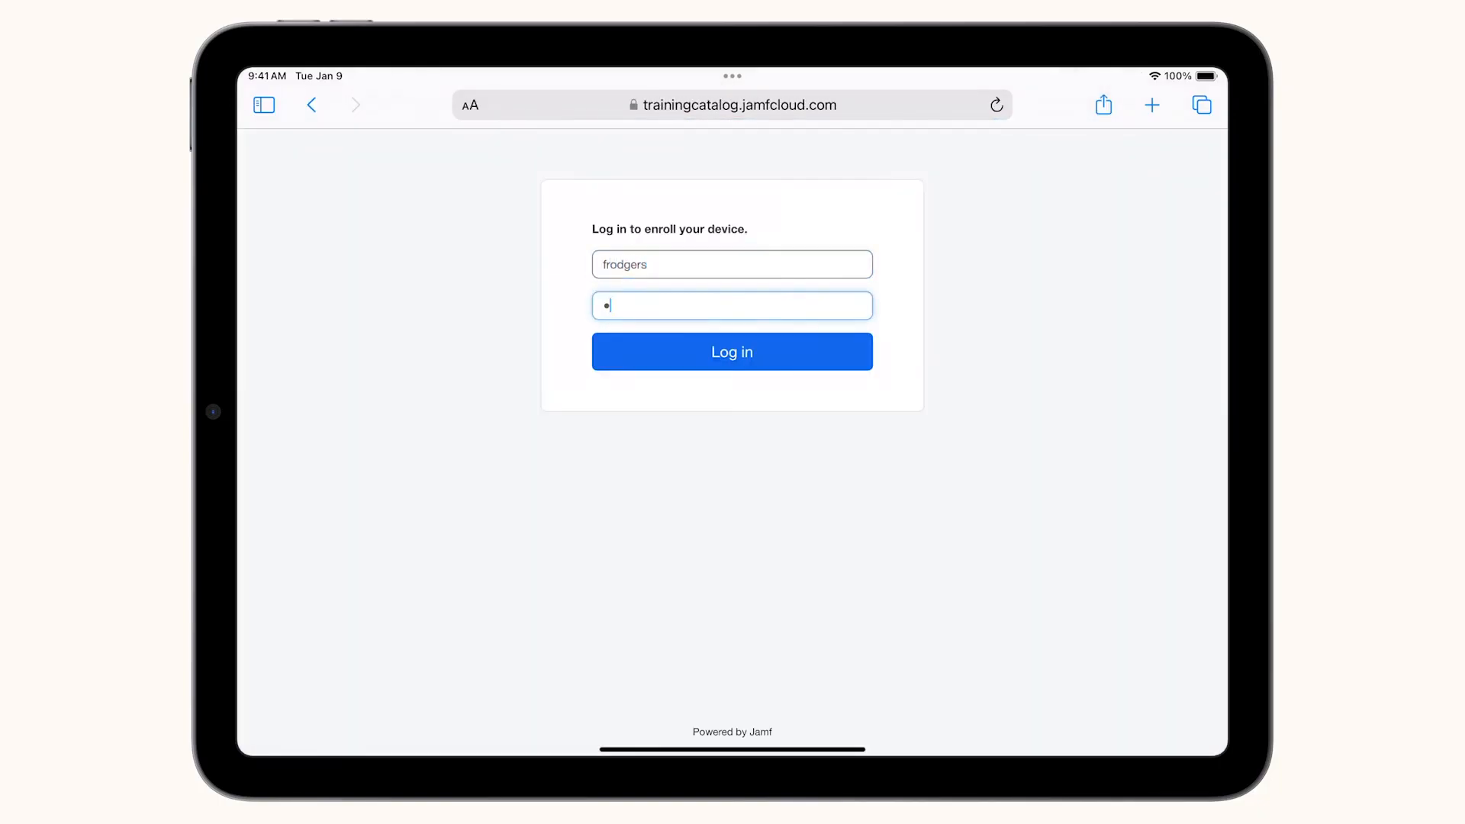
pyautogui.write('•••••••')
pyautogui.click(732, 351)
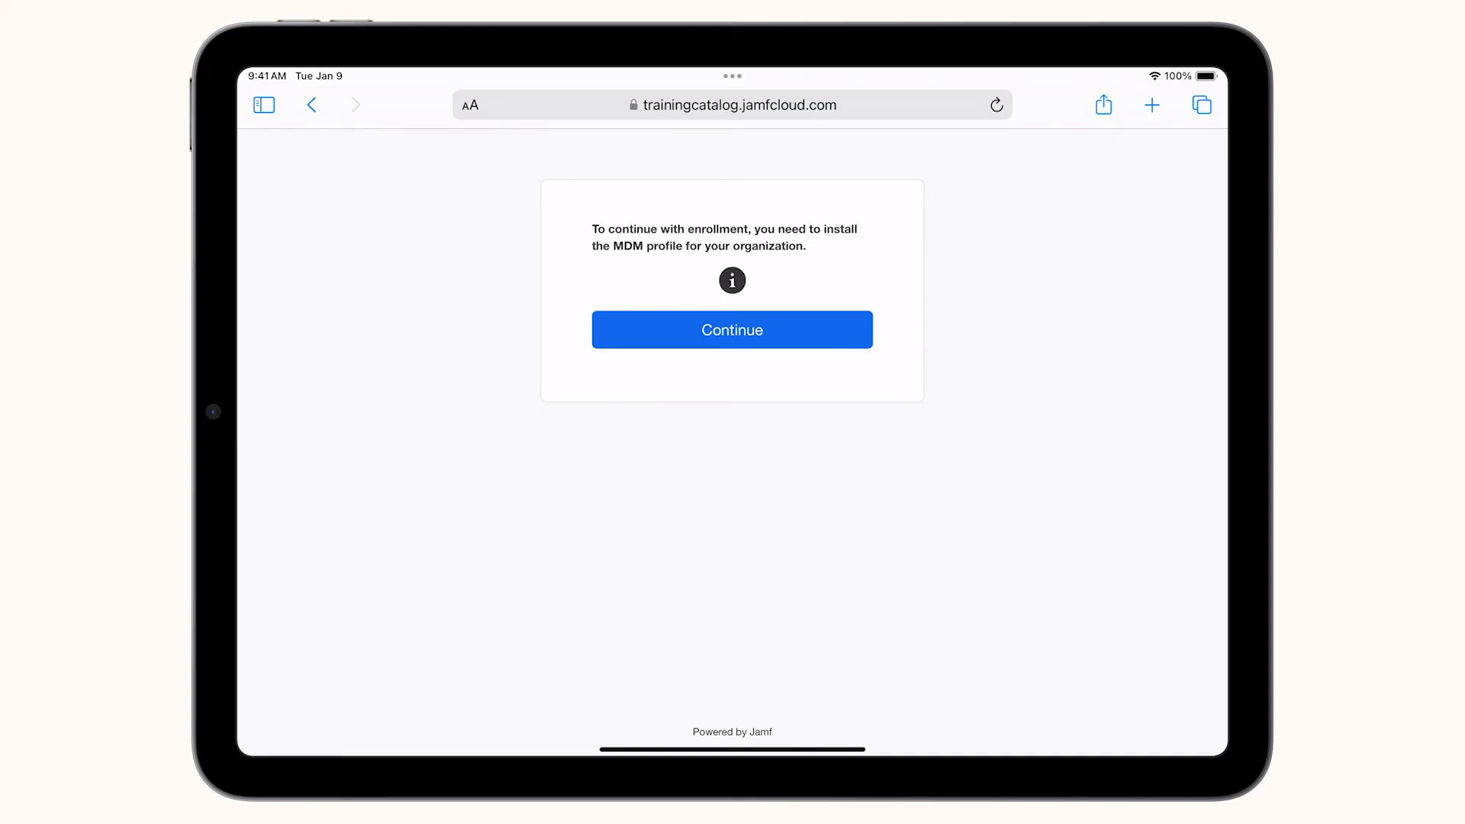
# - Continue to the organization's MDM profile, allow its download, and dismiss the downloaded notice
pyautogui.click(732, 328)
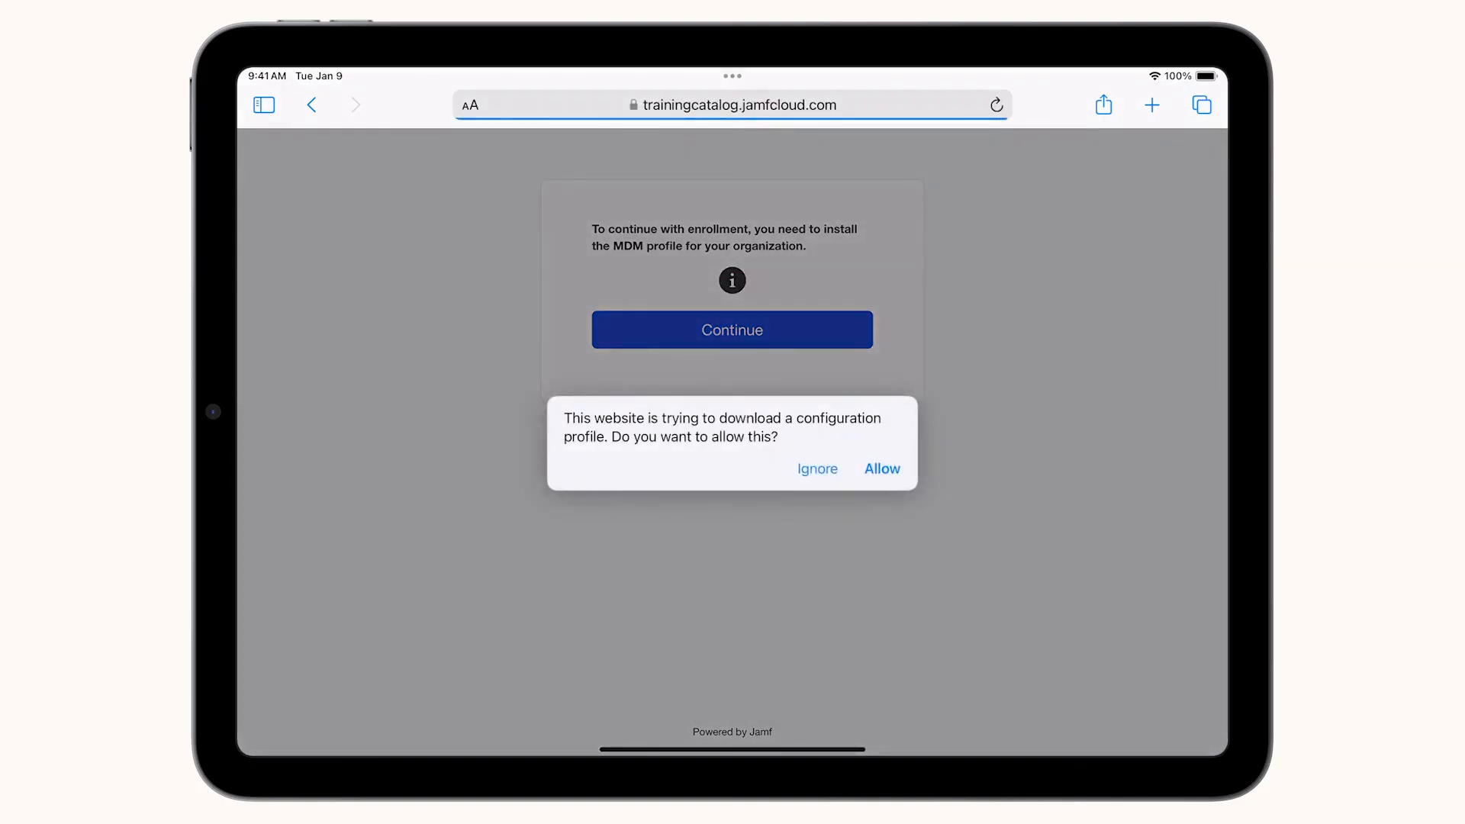
pyautogui.click(881, 468)
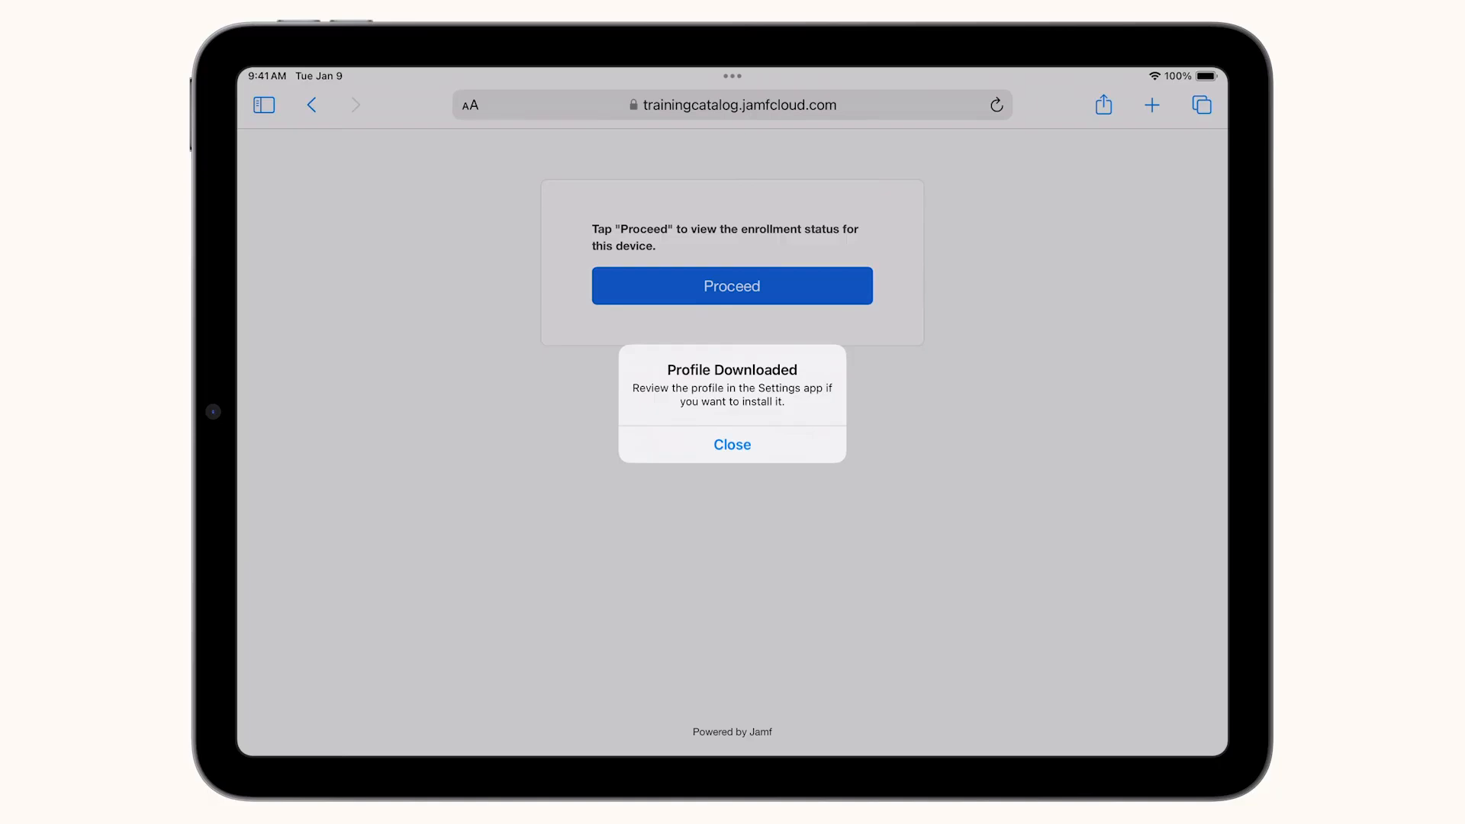
pyautogui.click(732, 441)
# - Install the MDM Profile from iPad Settings, accepting each warning, and trust it for remote management
pyautogui.moveTo(725, 774); pyautogui.dragTo(721, 412)
pyautogui.click(1077, 259)
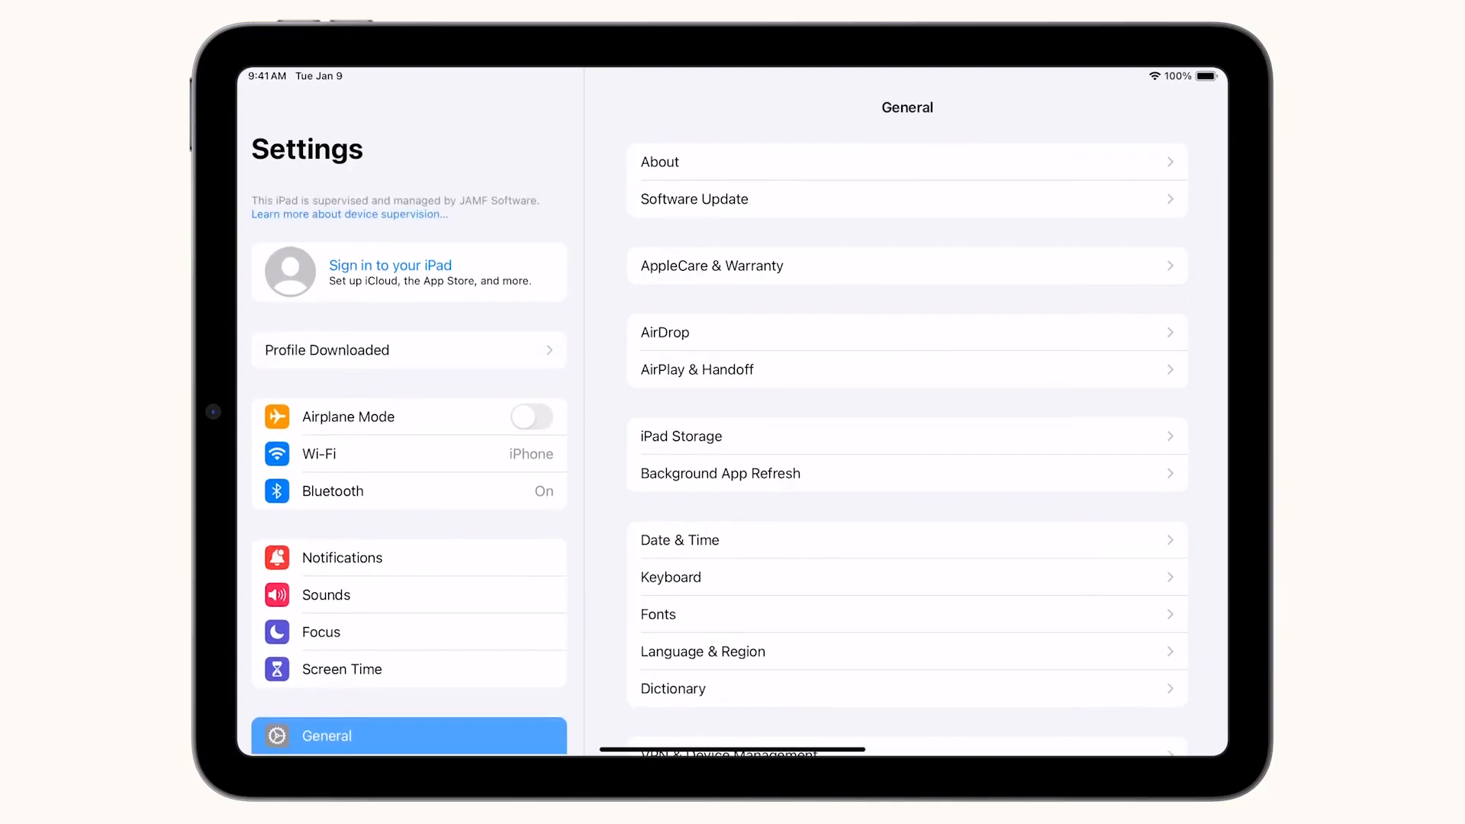
pyautogui.click(326, 349)
pyautogui.click(939, 166)
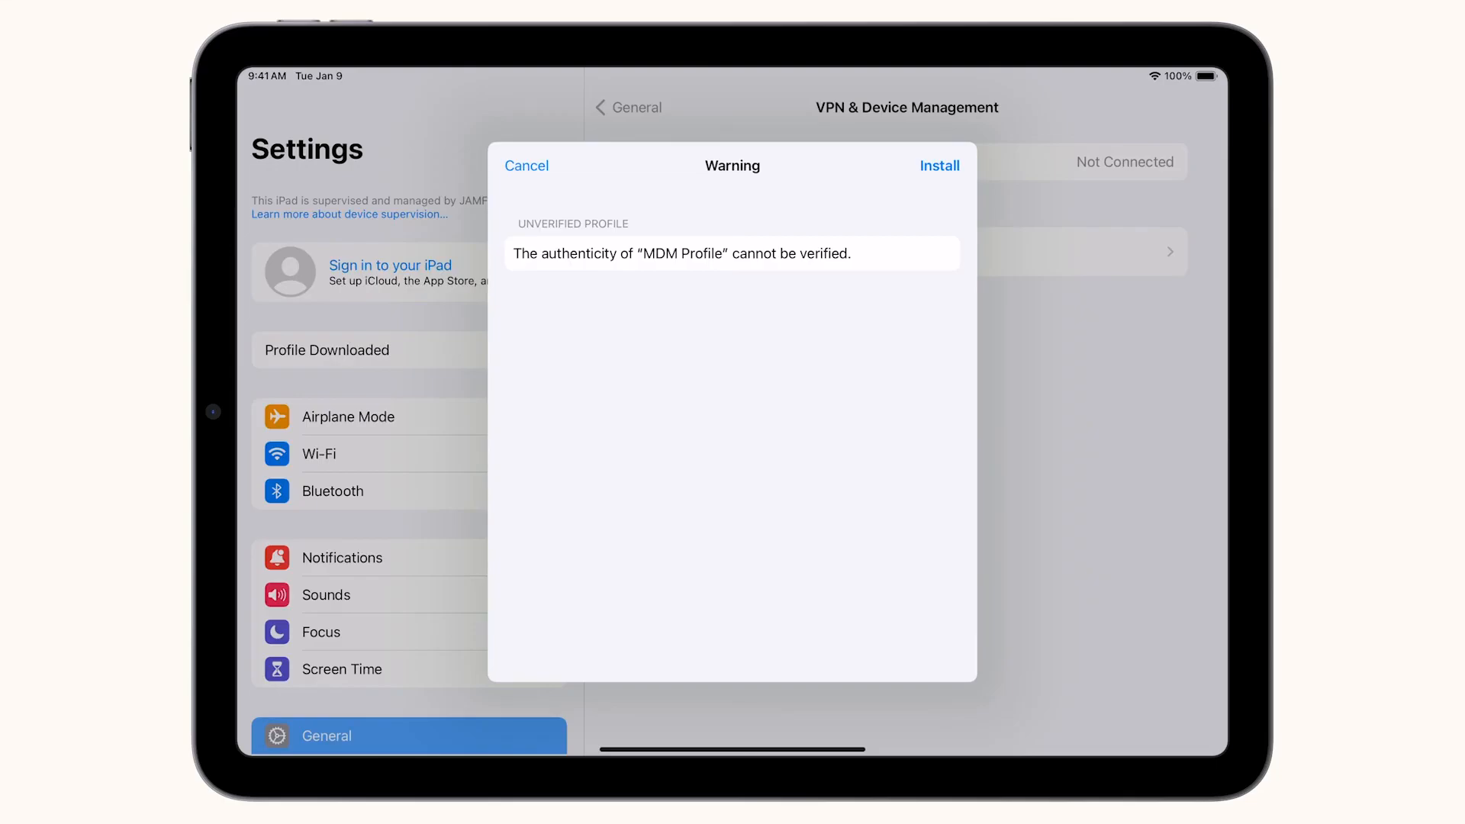
pyautogui.click(939, 166)
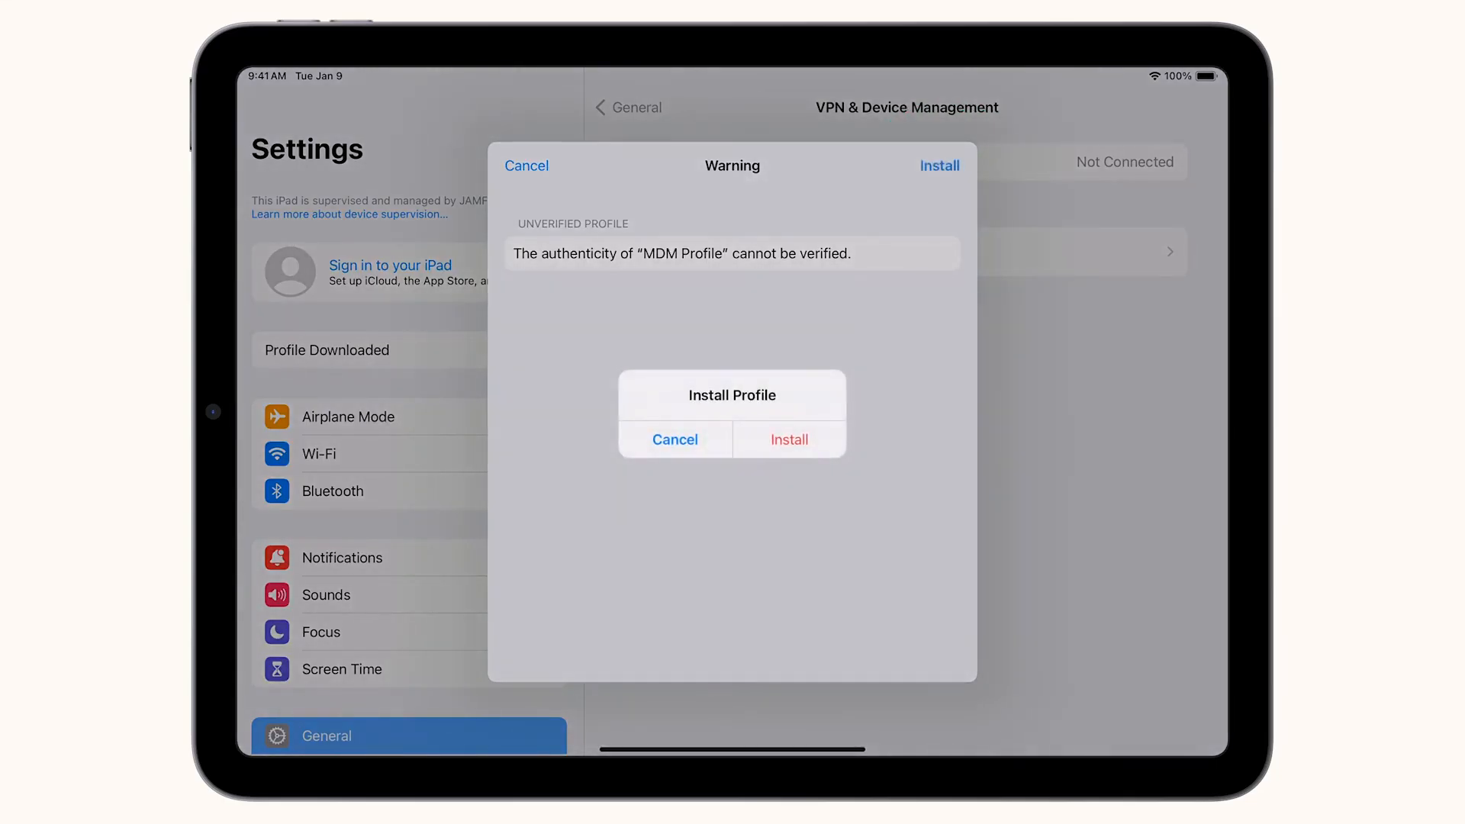
pyautogui.click(789, 439)
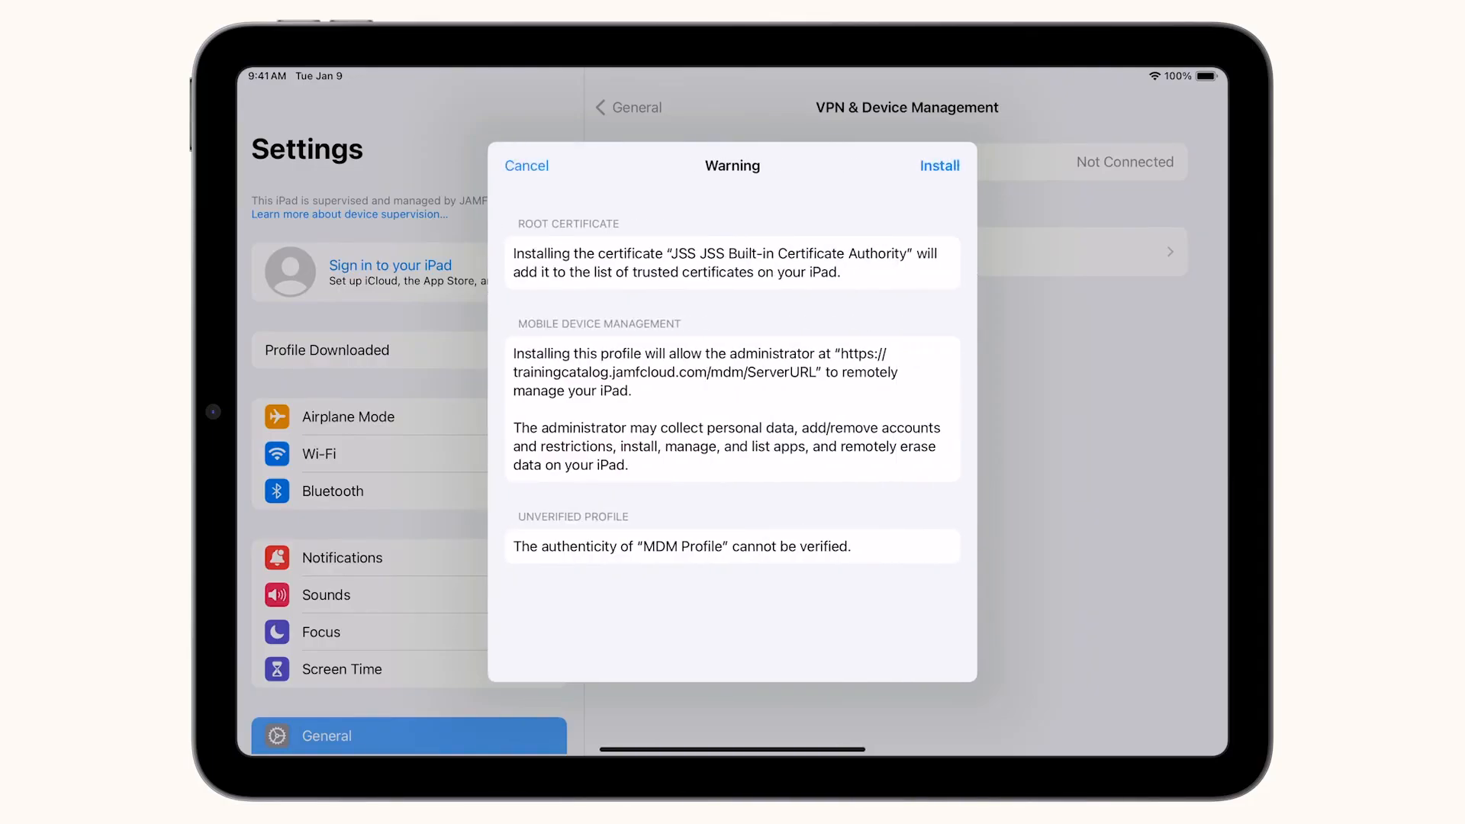
pyautogui.click(939, 166)
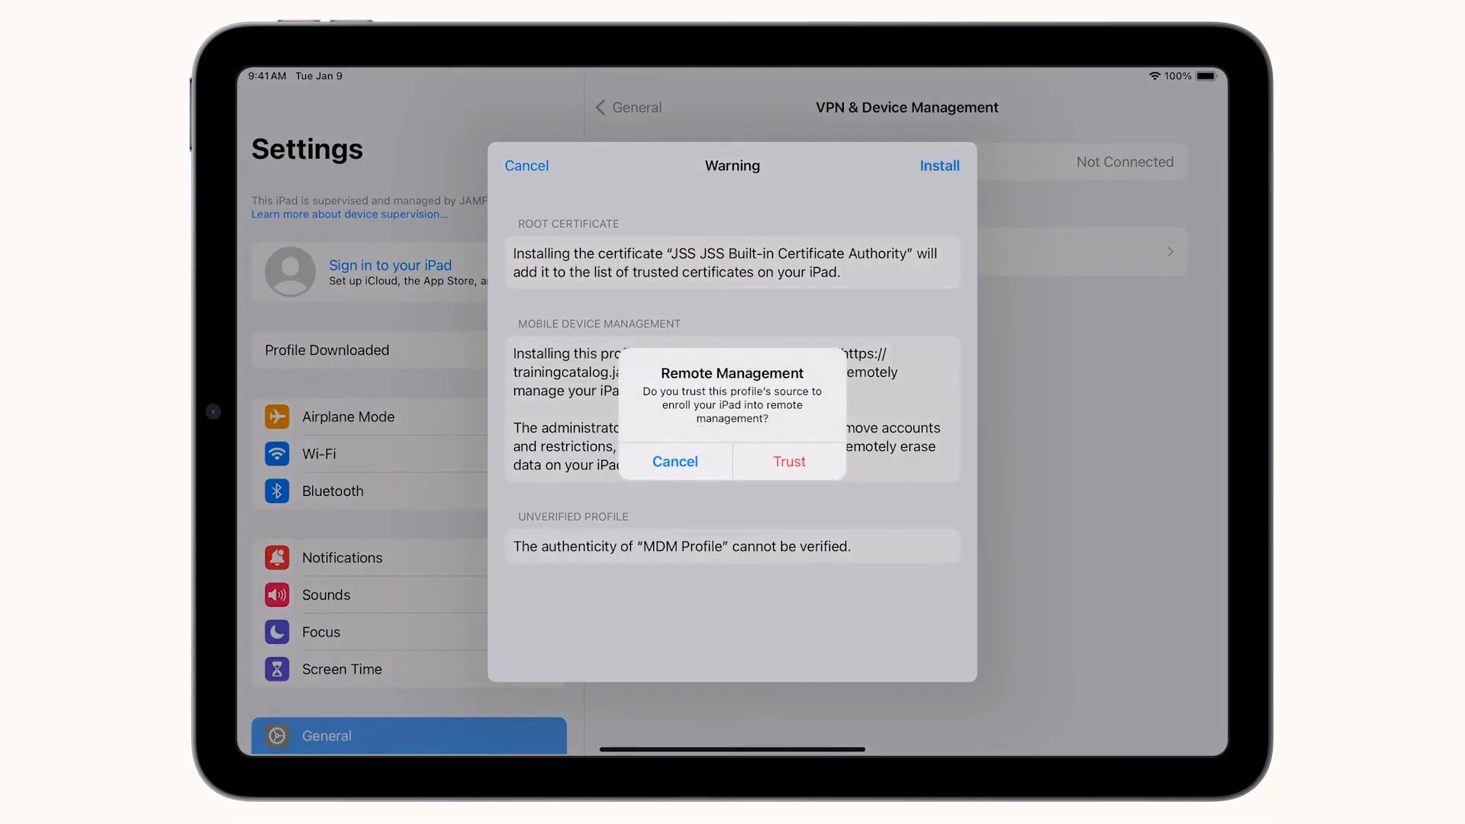
pyautogui.click(791, 463)
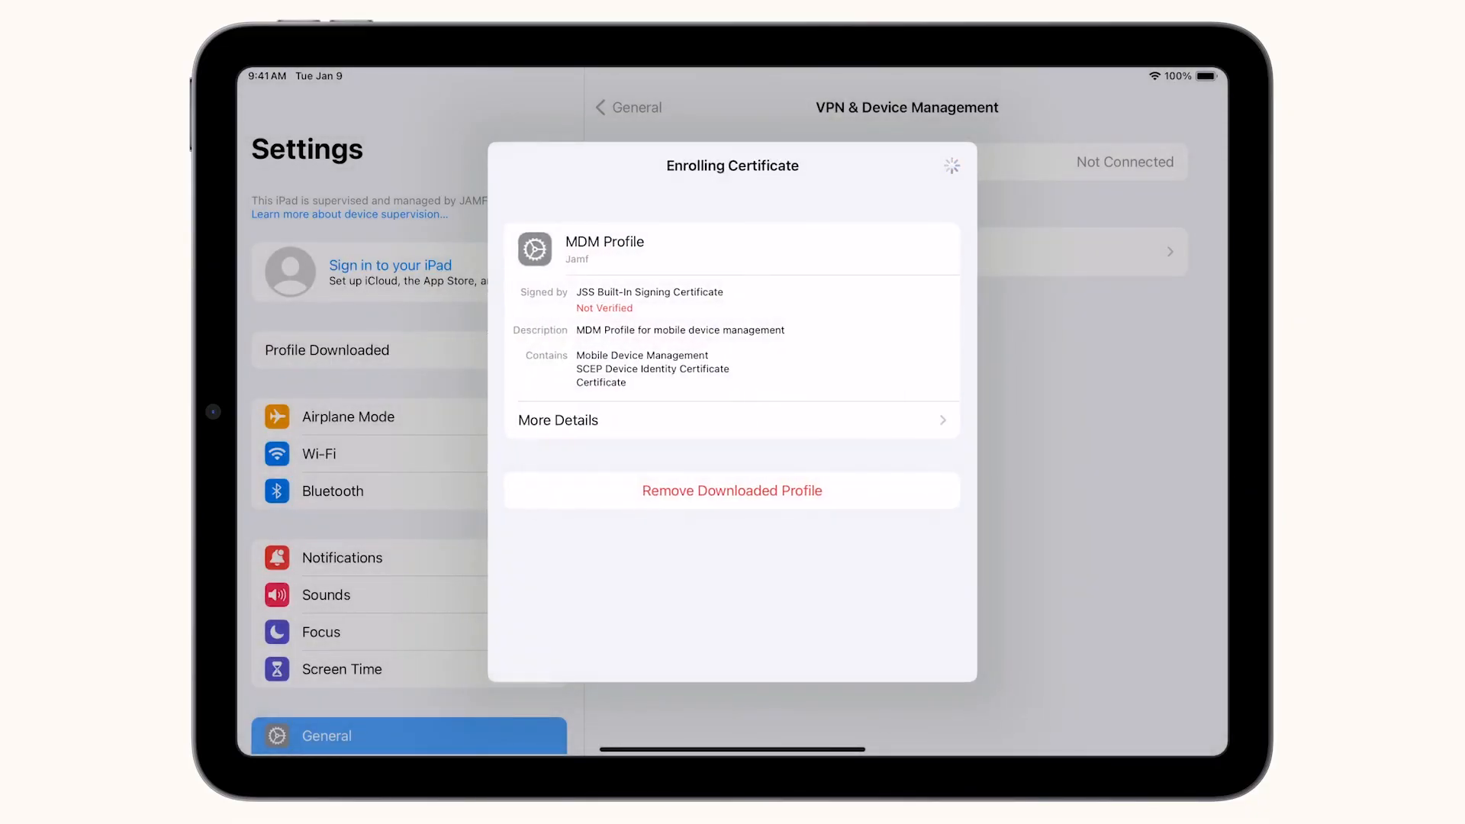